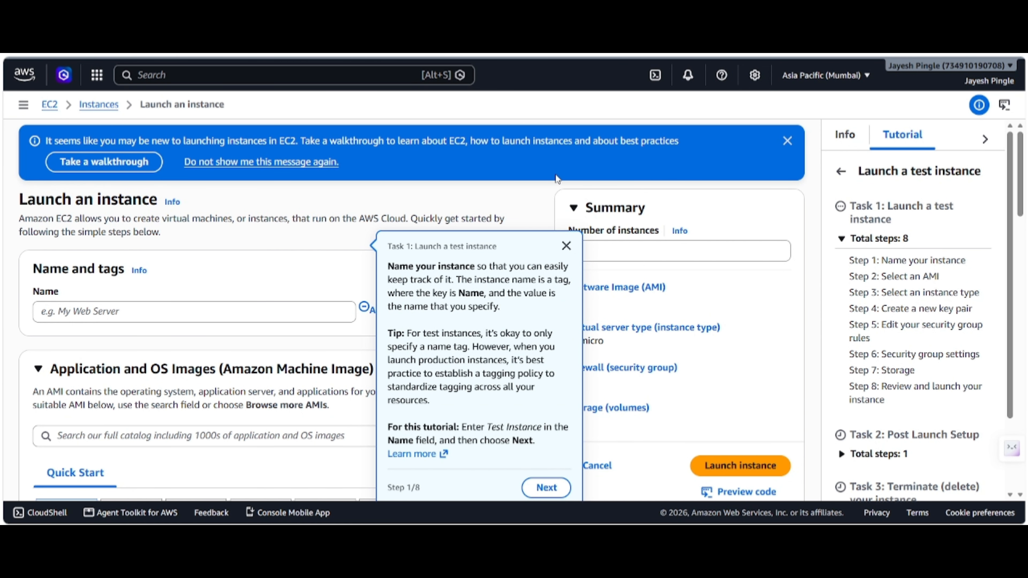
Dismiss the tutorial pop-up and name the instance my_first_instance_jp
click(567, 246)
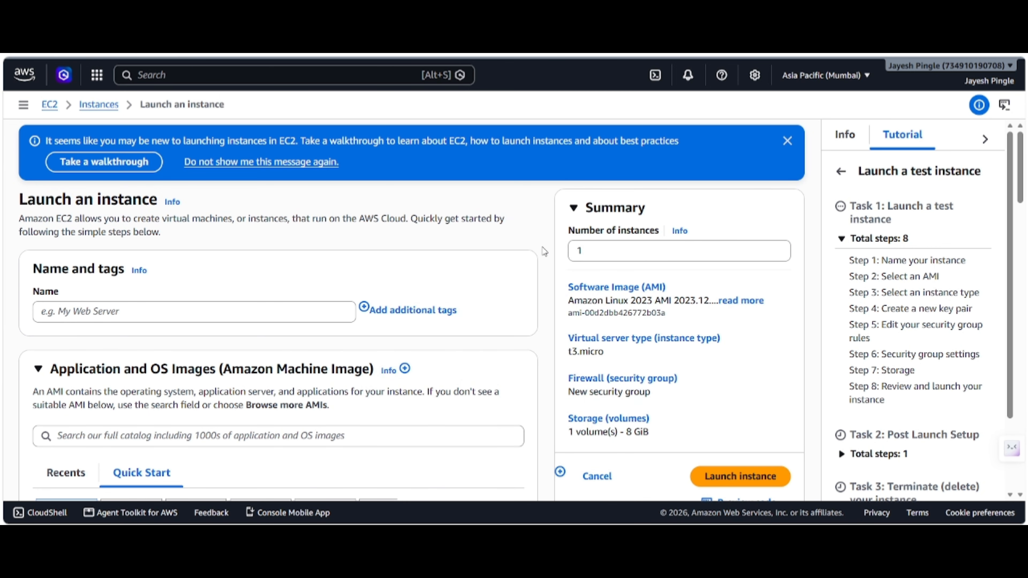
scroll(544, 251, down, 3)
scroll(545, 251, up, 3)
click(195, 309)
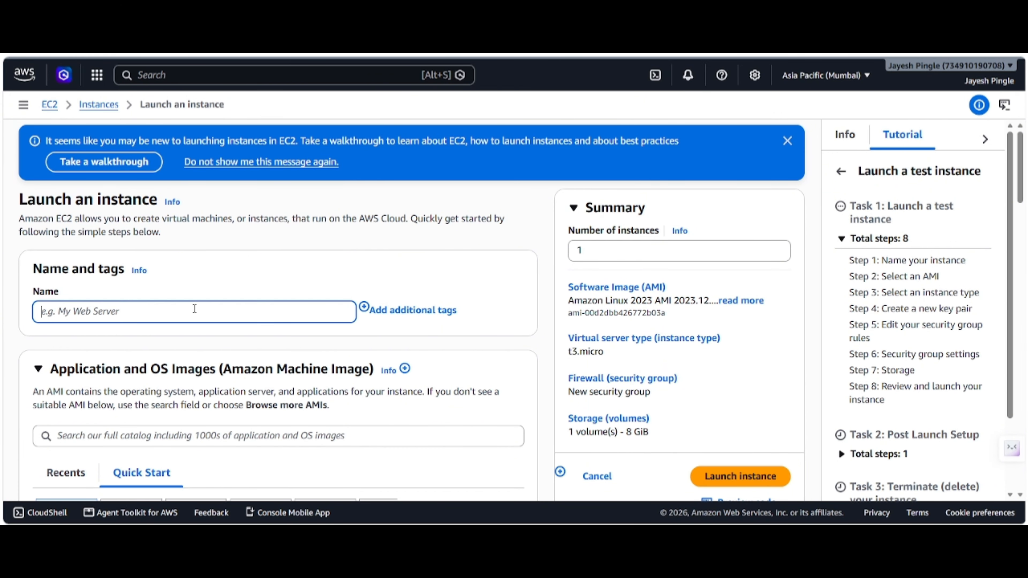
text(my_first_instance_jp)
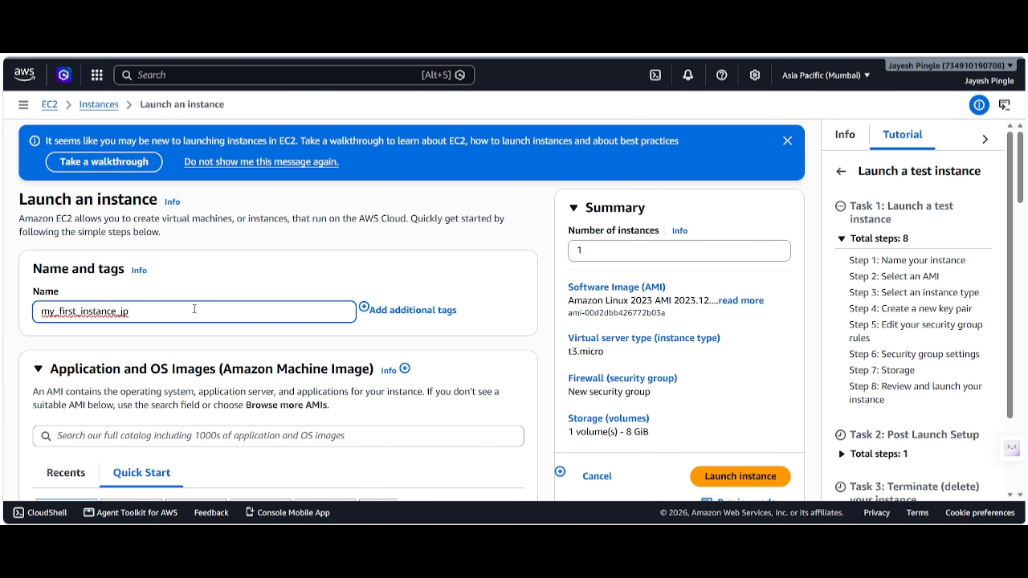
Choose Ubuntu as the operating system image for the instance
scroll(194, 309, down, 3)
scroll(198, 314, down, 3)
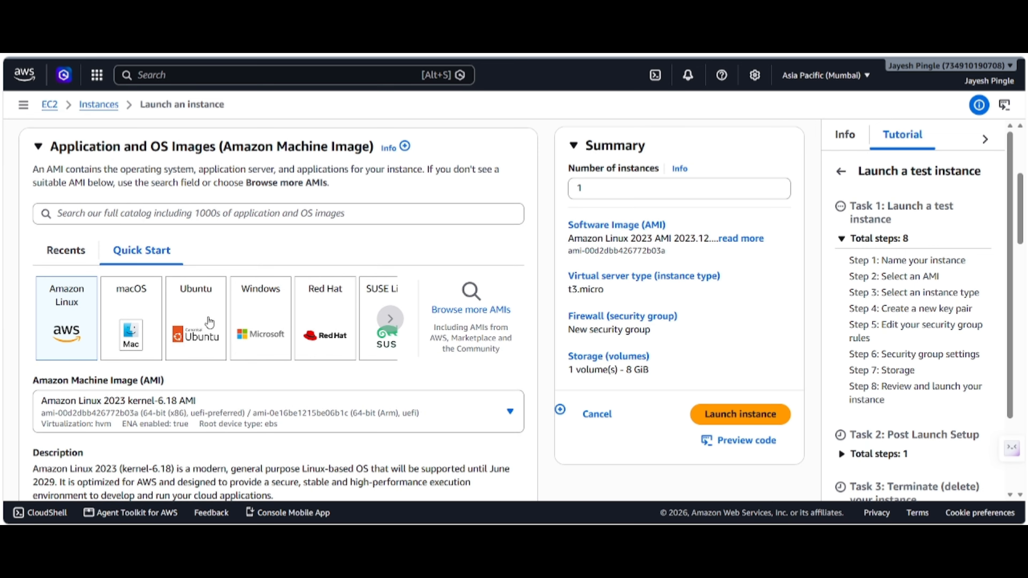
click(213, 342)
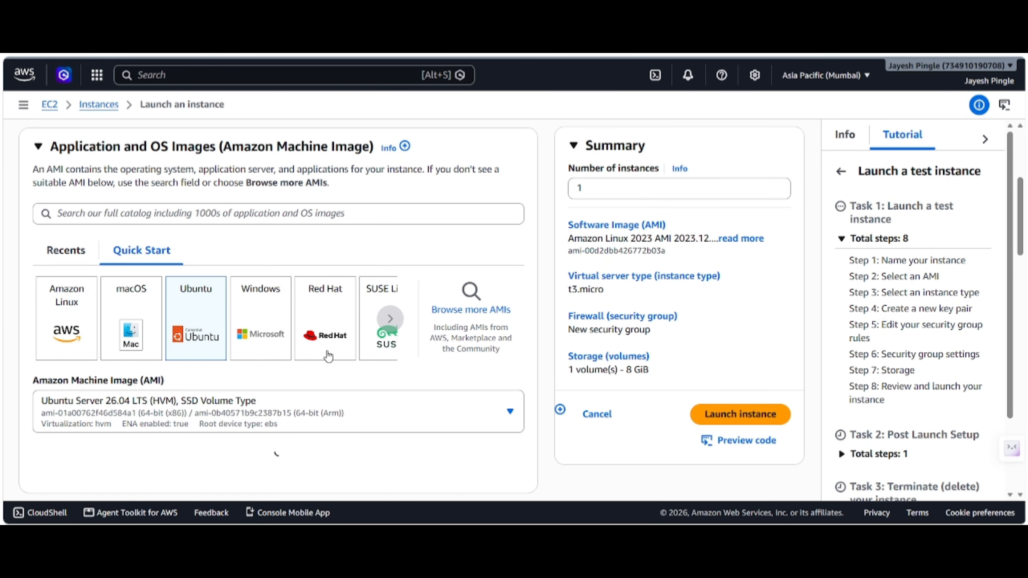
Set the key pair for login to "Proceed without a key pair (Not recommended)"
scroll(328, 356, down, 5)
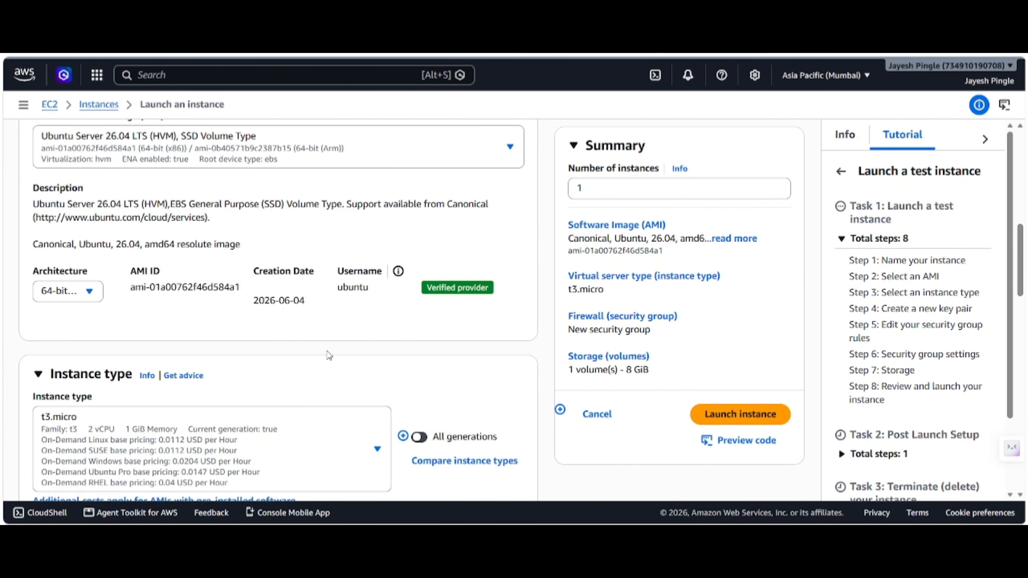
scroll(329, 355, down, 5)
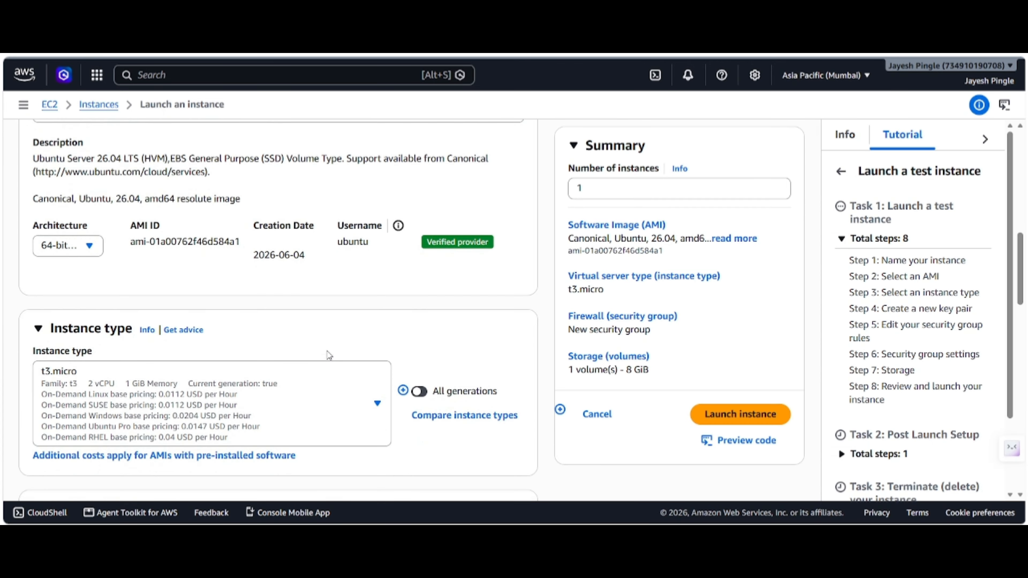
scroll(329, 356, down, 3)
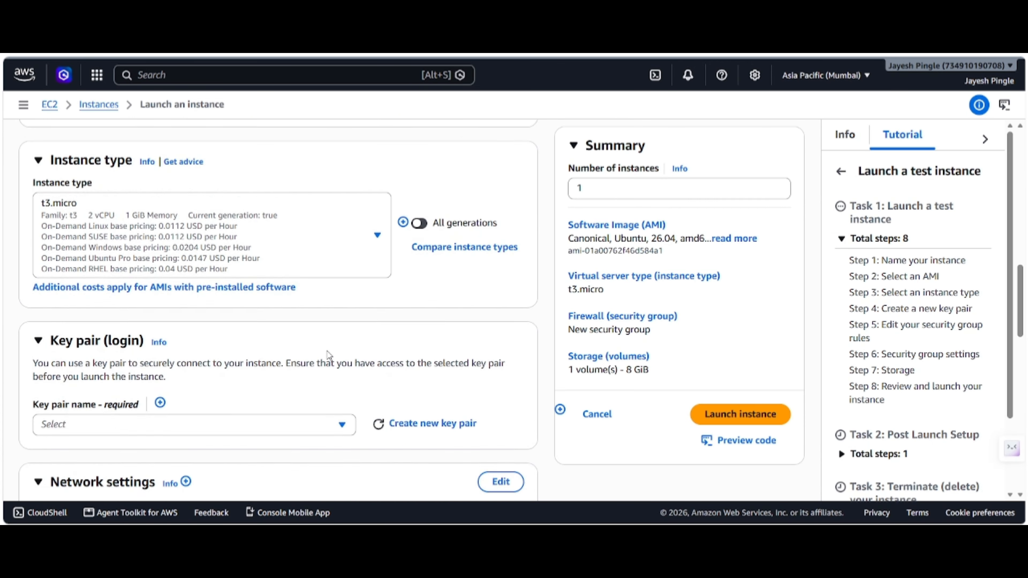
click(303, 336)
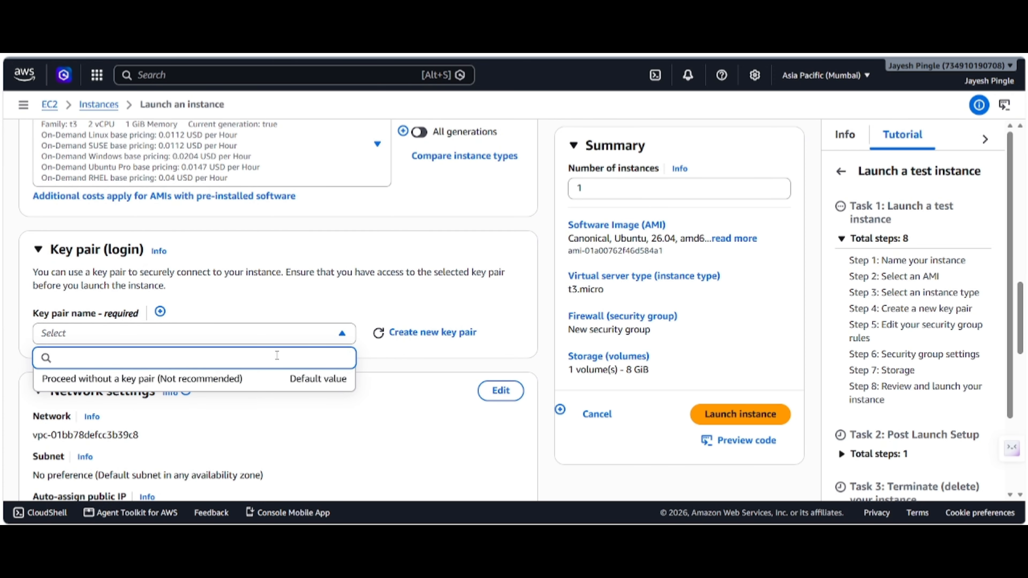
click(246, 380)
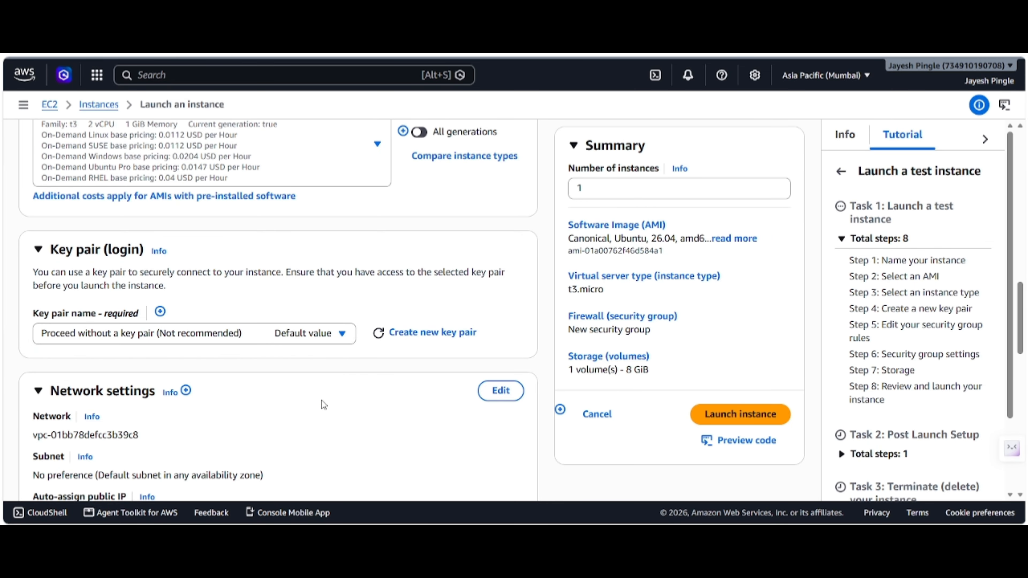
Allow HTTPS and HTTP traffic from the internet in the new security group's firewall rules
scroll(323, 403, down, 8)
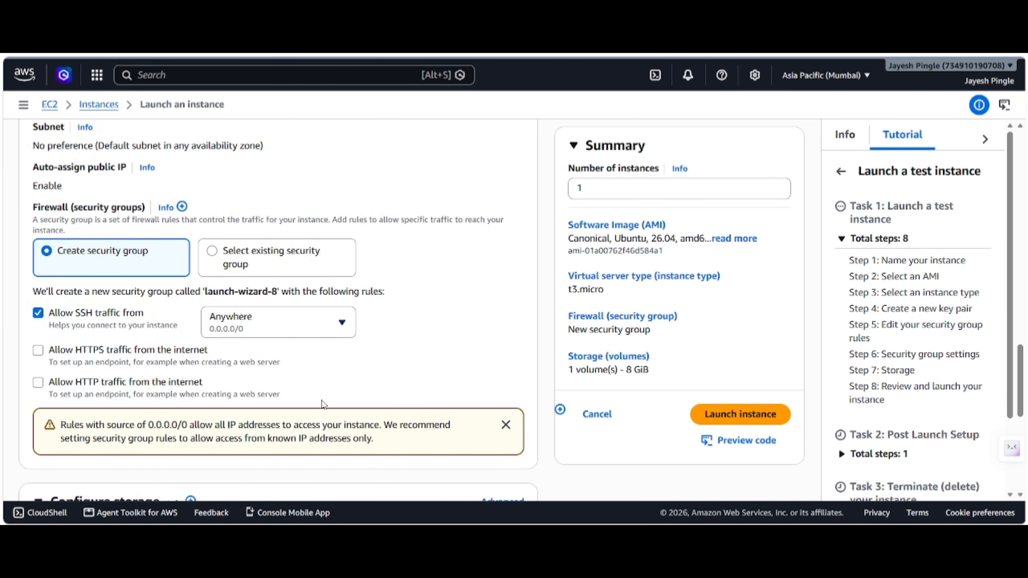
click(39, 351)
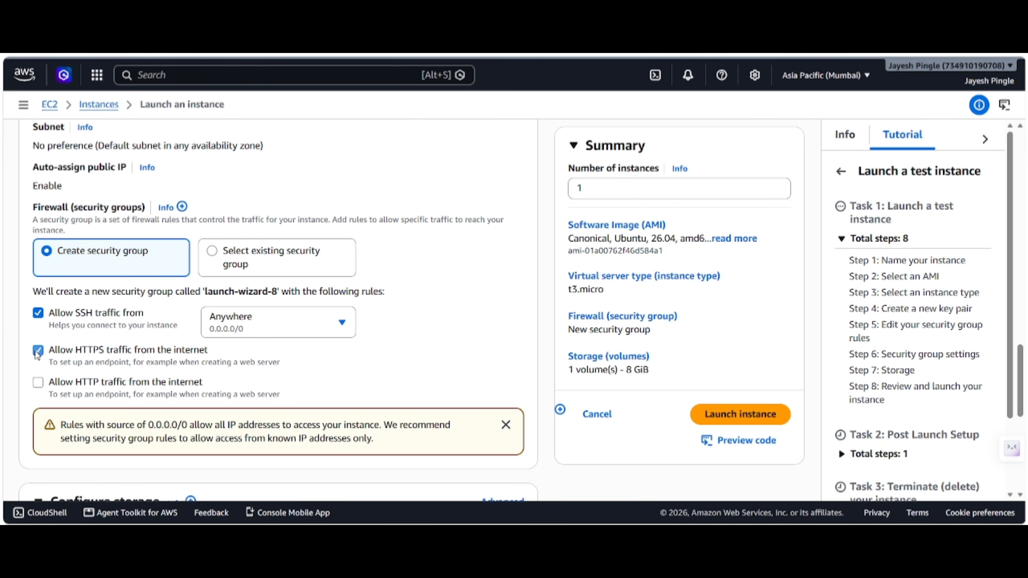
click(43, 388)
scroll(400, 292, up, 1)
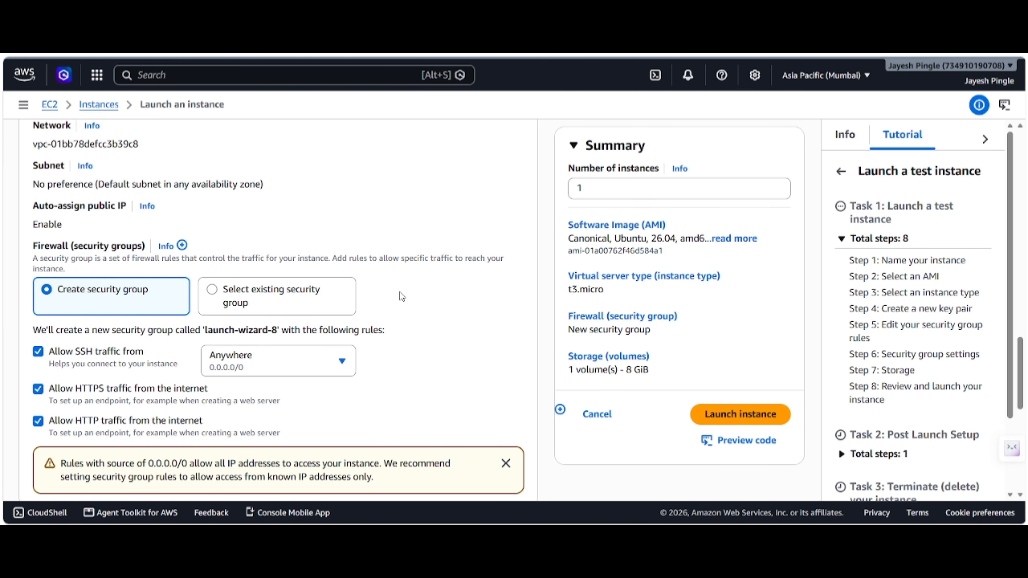
scroll(400, 291, up, 1)
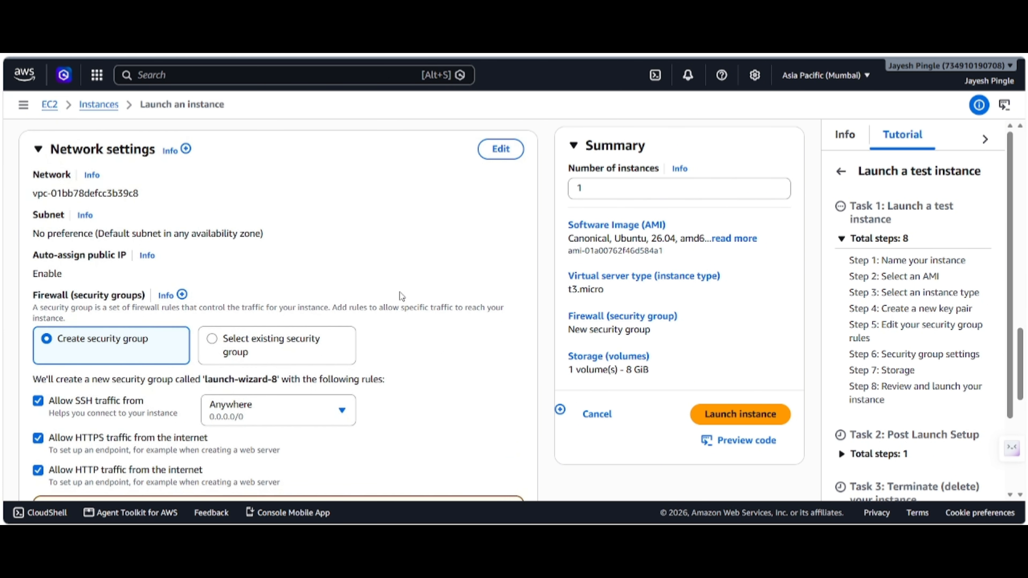
scroll(400, 292, up, 1)
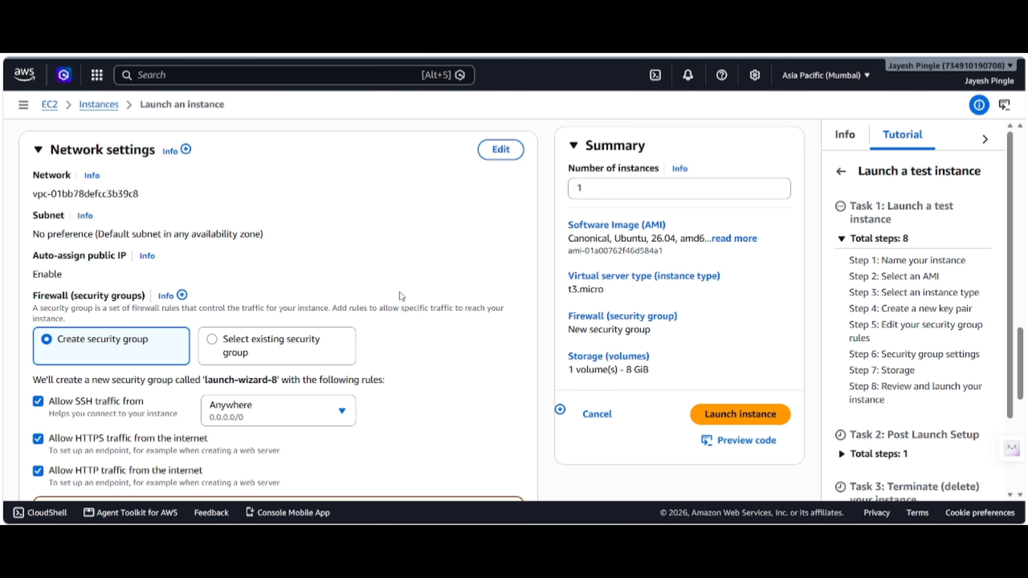
Re-enable the HTTPS and HTTP internet traffic rules of the new security group
scroll(399, 292, down, 1)
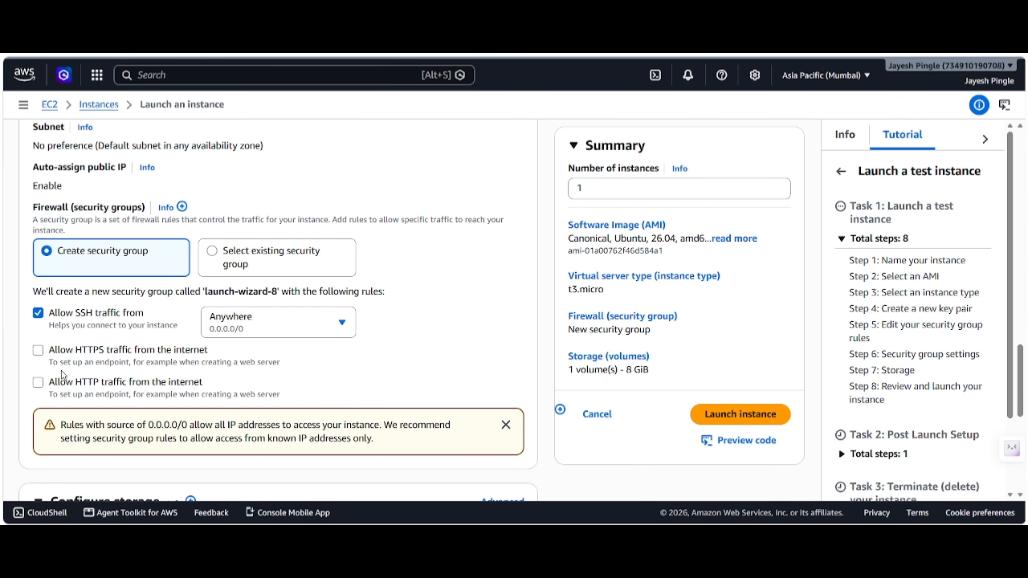
click(39, 351)
click(44, 390)
scroll(400, 292, up, 1)
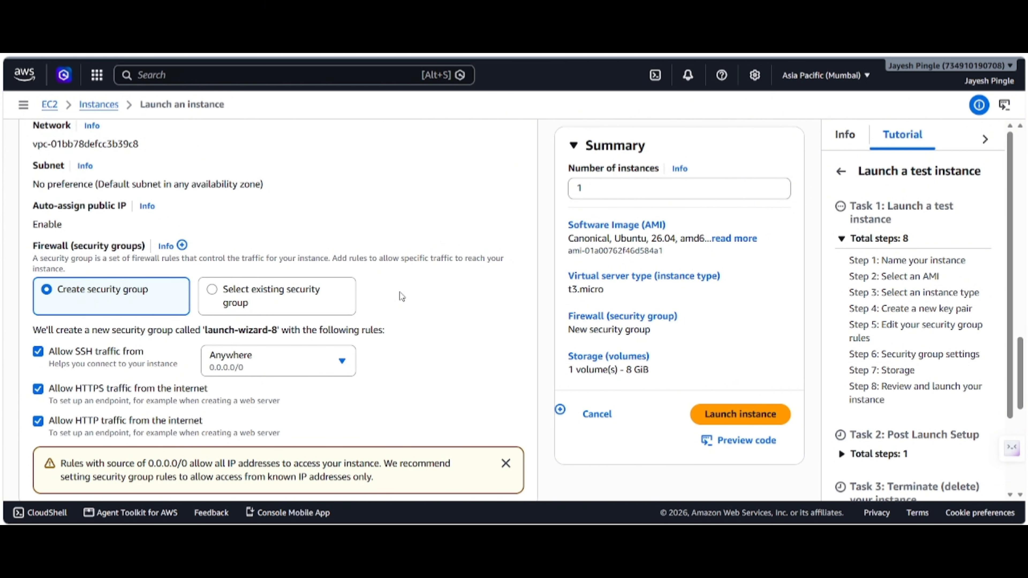
scroll(400, 292, up, 1)
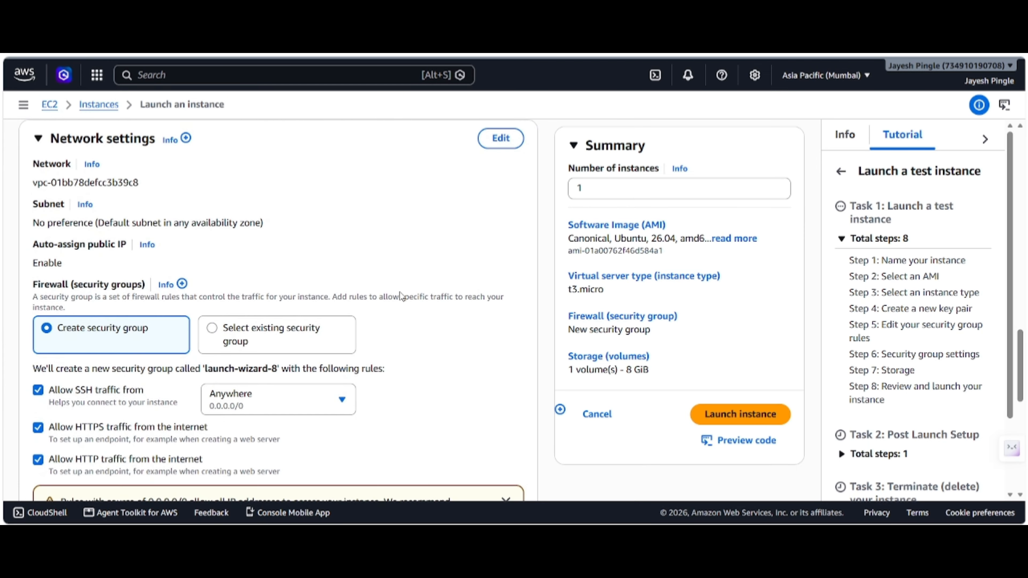
scroll(400, 294, up, 1)
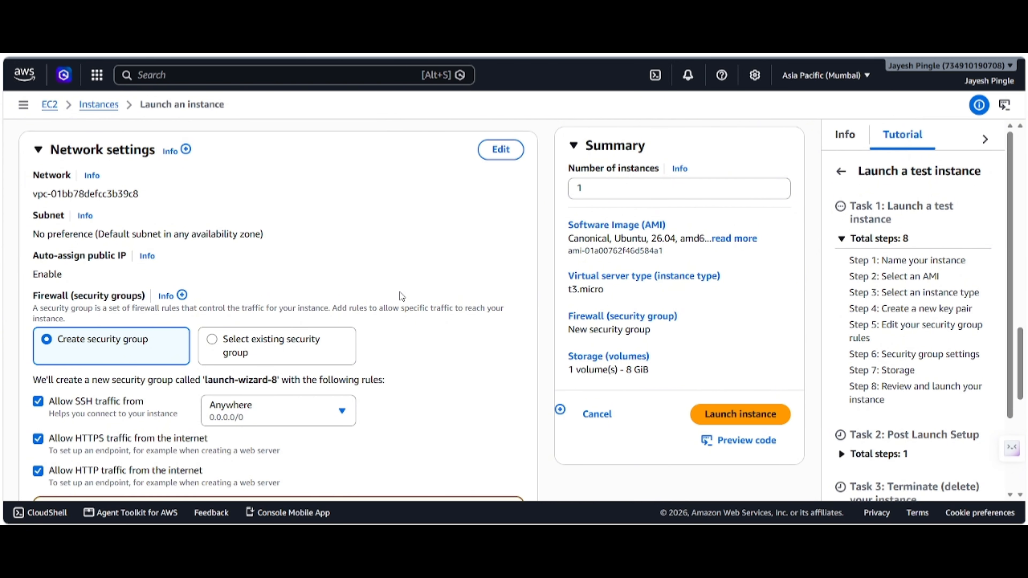
Turn off the HTTP and HTTPS internet traffic rules of the new security group
scroll(400, 292, down, 1)
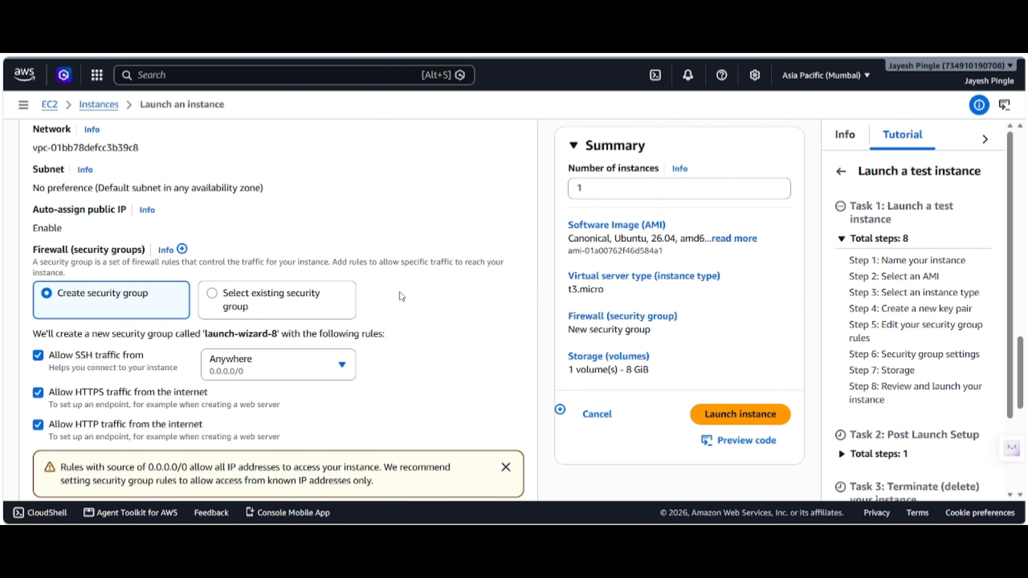
scroll(400, 291, down, 1)
click(38, 382)
click(39, 351)
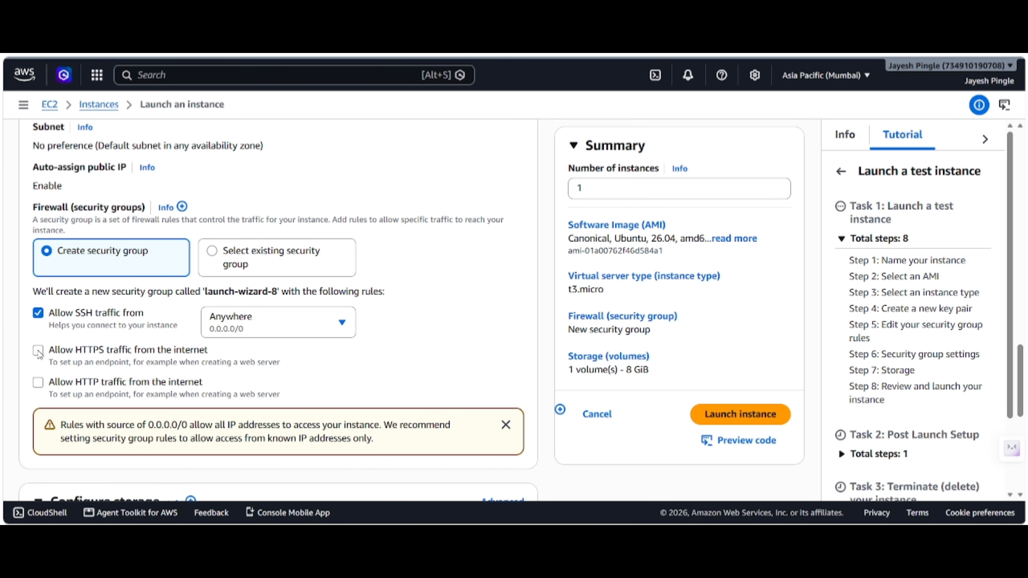
Allow both HTTPS and HTTP traffic from the internet again in the new security group
click(39, 351)
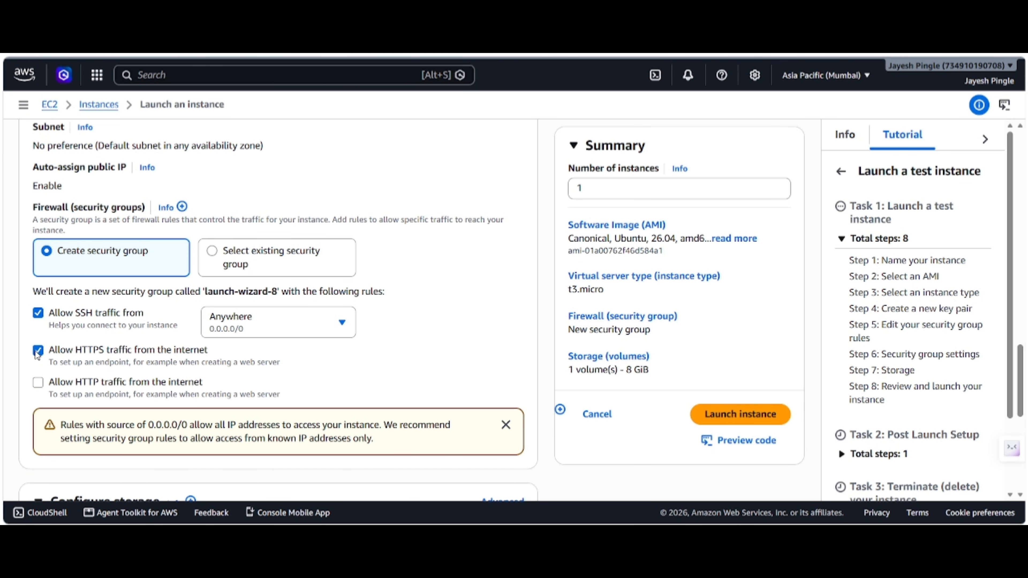
click(42, 387)
scroll(400, 294, up, 1)
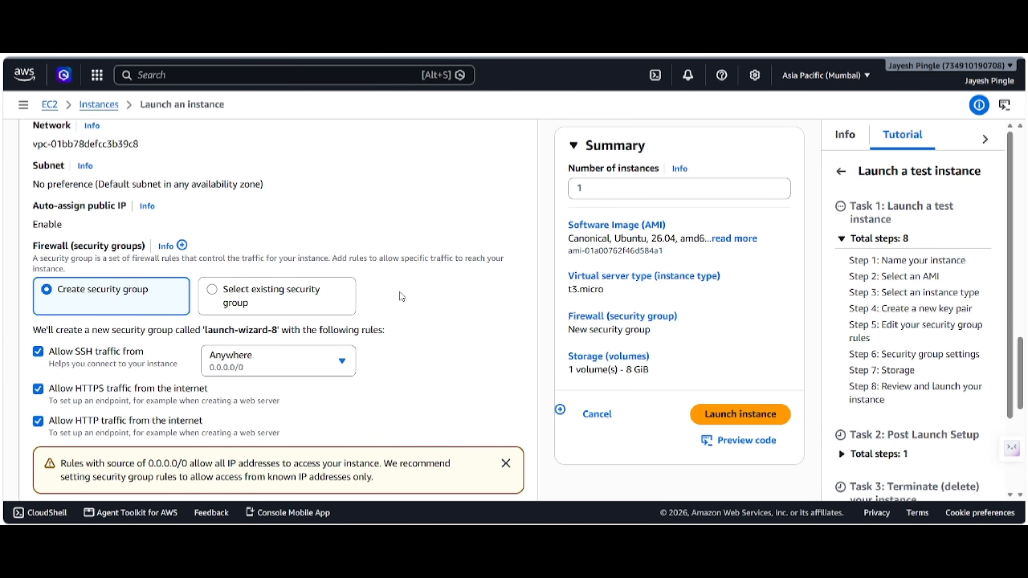
scroll(400, 294, up, 1)
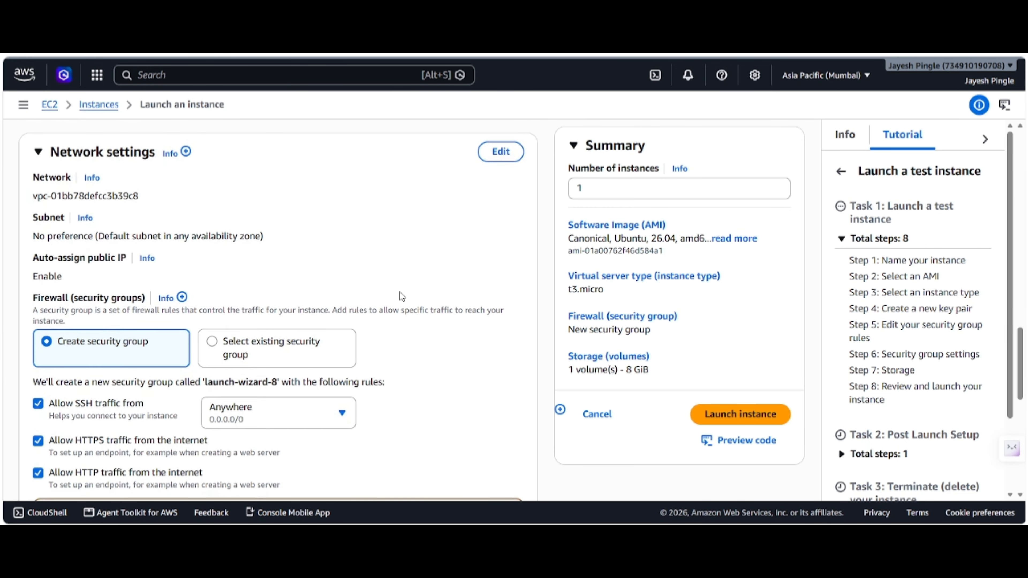
scroll(400, 292, up, 1)
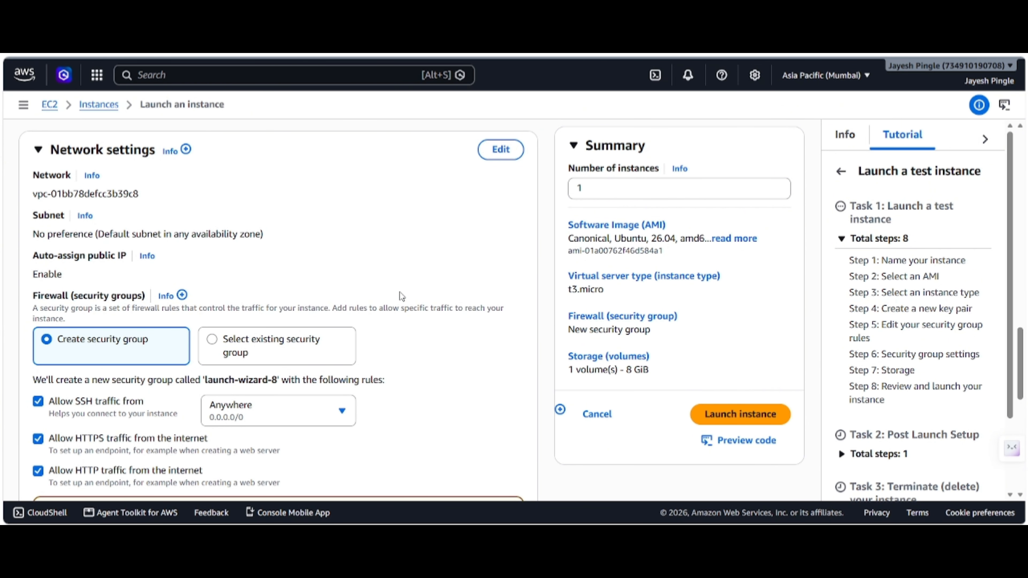
scroll(400, 291, down, 1)
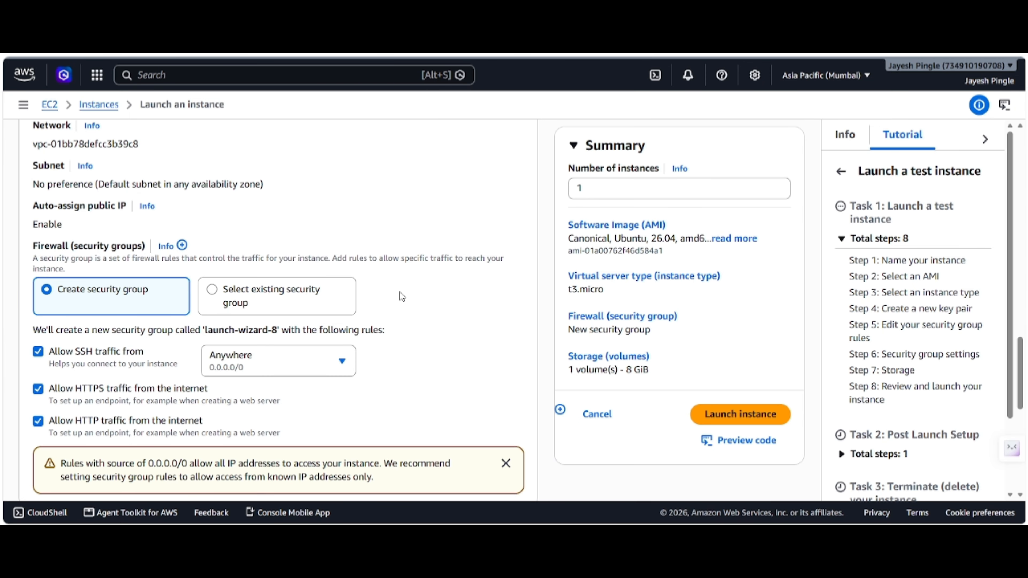
scroll(400, 292, up, 2)
scroll(400, 292, down, 1)
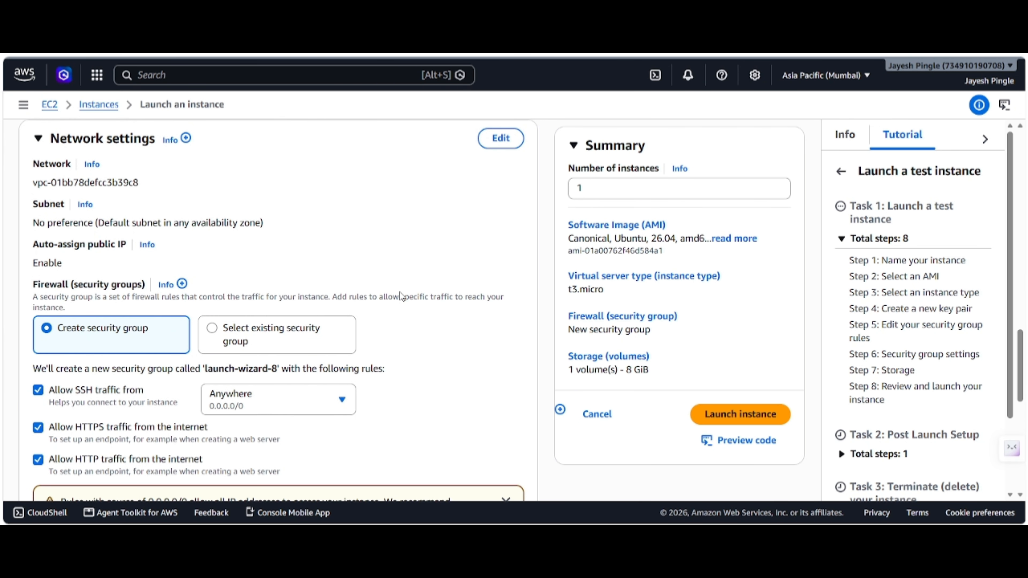
scroll(401, 294, up, 1)
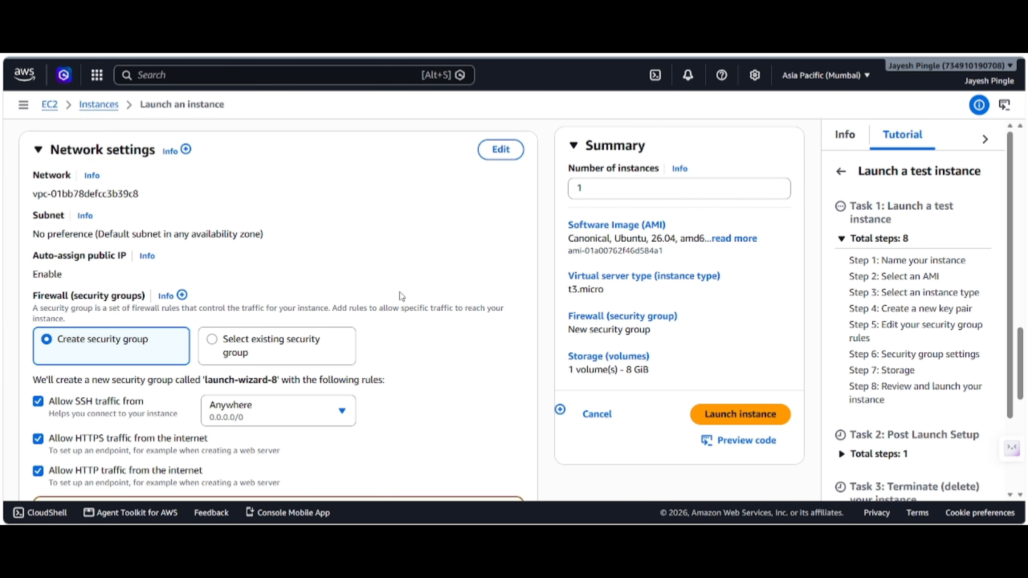
scroll(400, 291, down, 1)
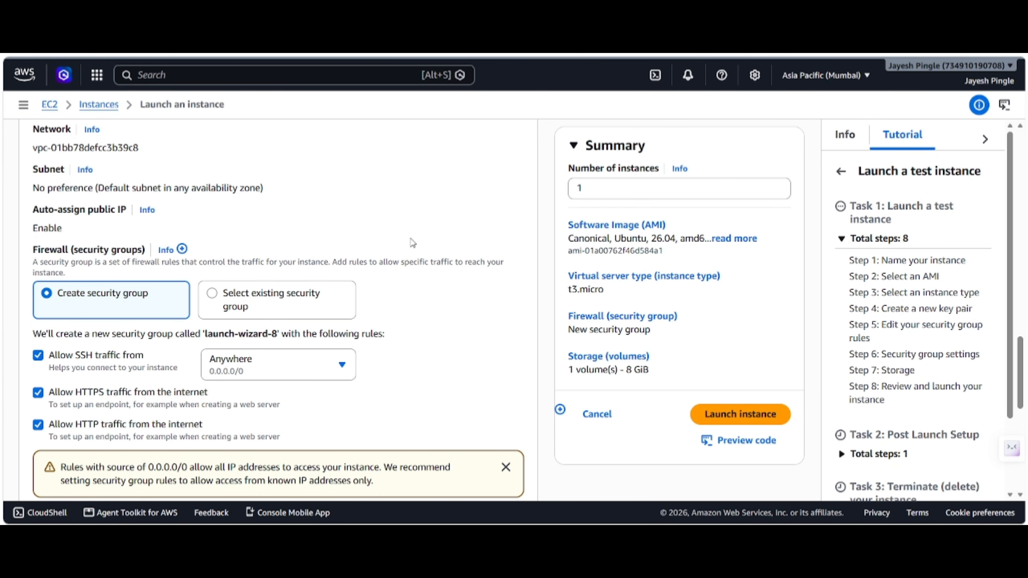
Switch the storage configuration to the advanced view to show the instance's EBS volumes
scroll(427, 299, down, 2)
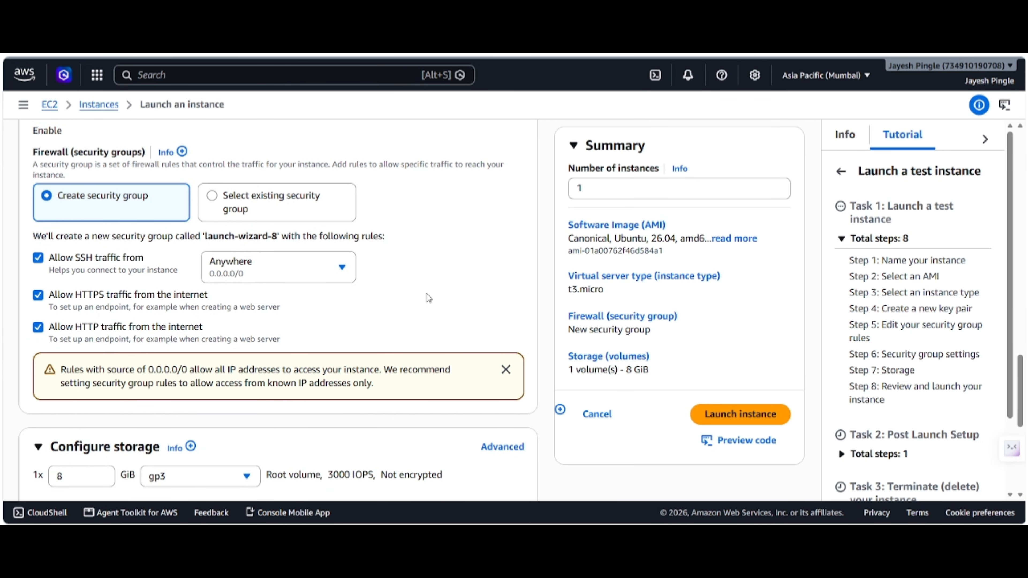
scroll(428, 299, down, 5)
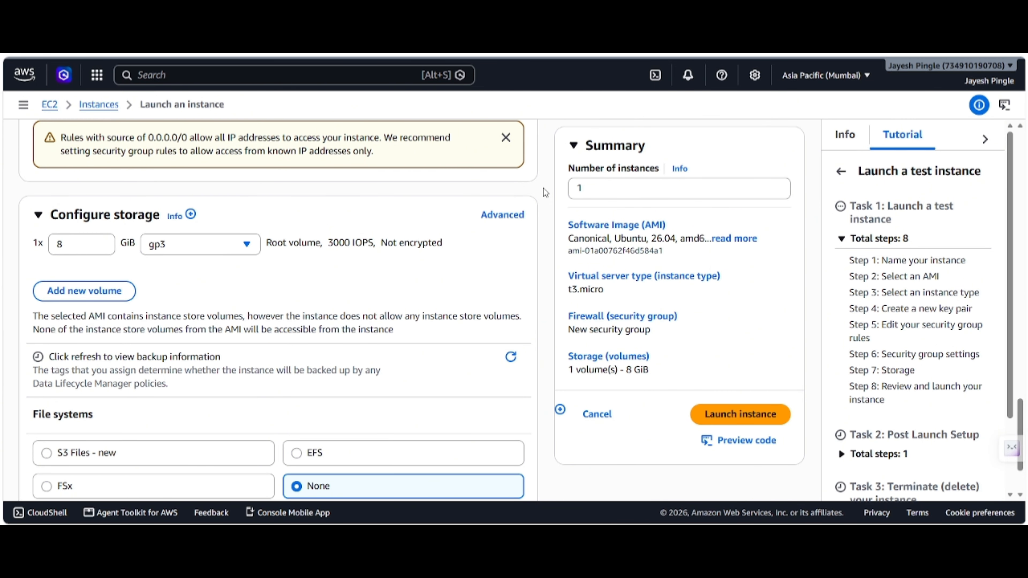
scroll(543, 188, up, 1)
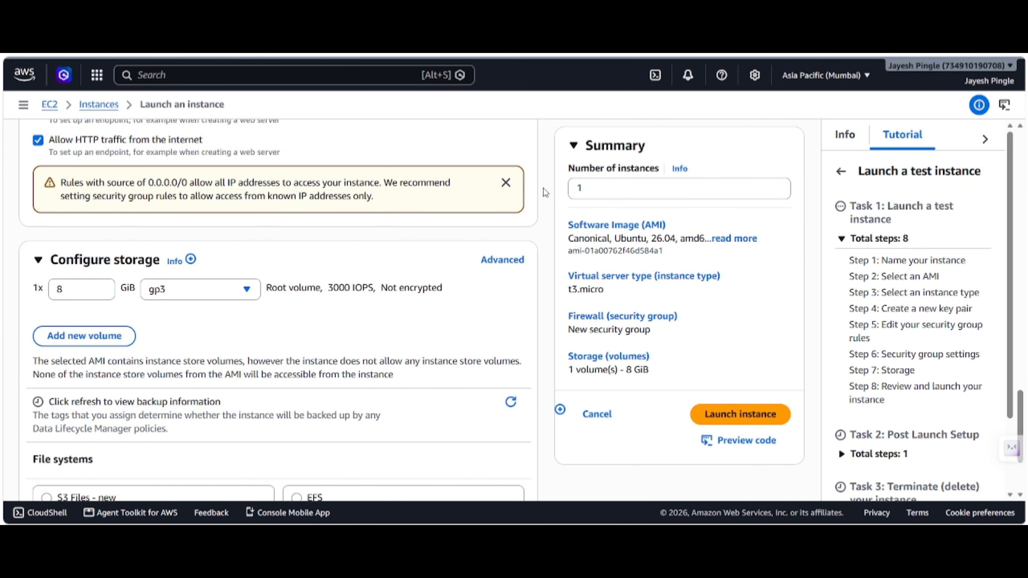
scroll(543, 188, down, 1)
scroll(543, 188, down, 1)
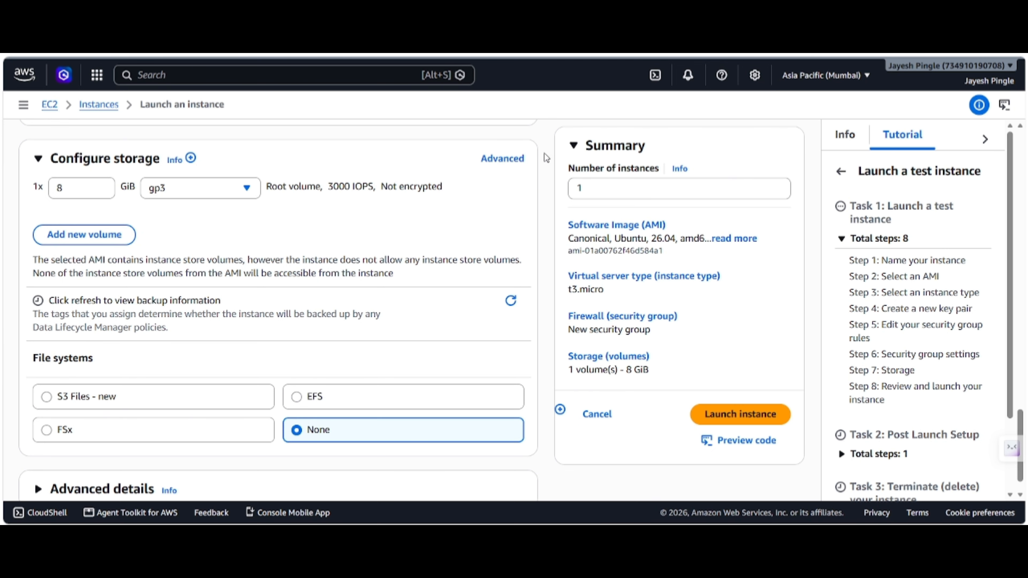
click(502, 158)
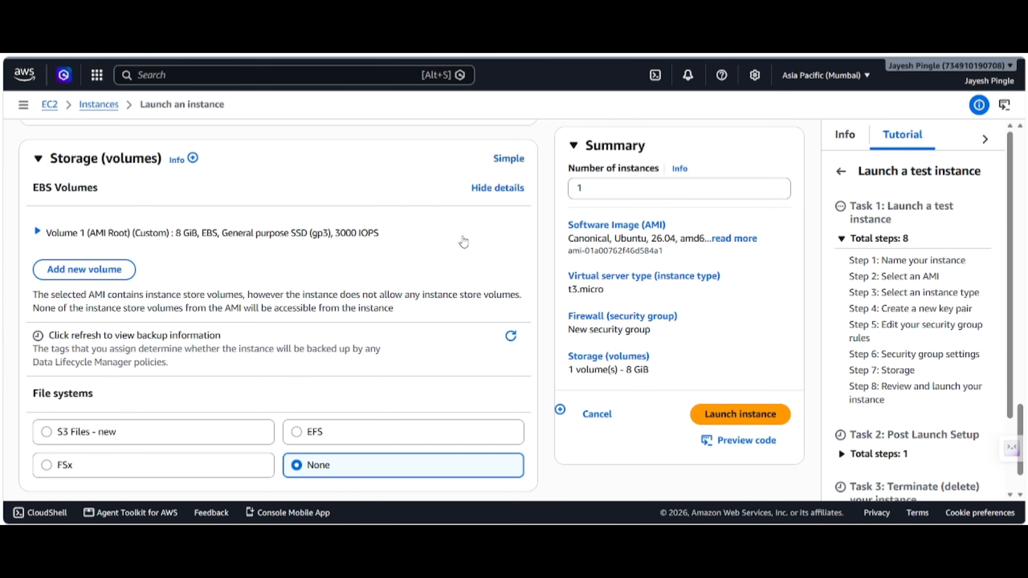
scroll(454, 251, down, 1)
scroll(445, 256, up, 1)
scroll(445, 256, up, 1)
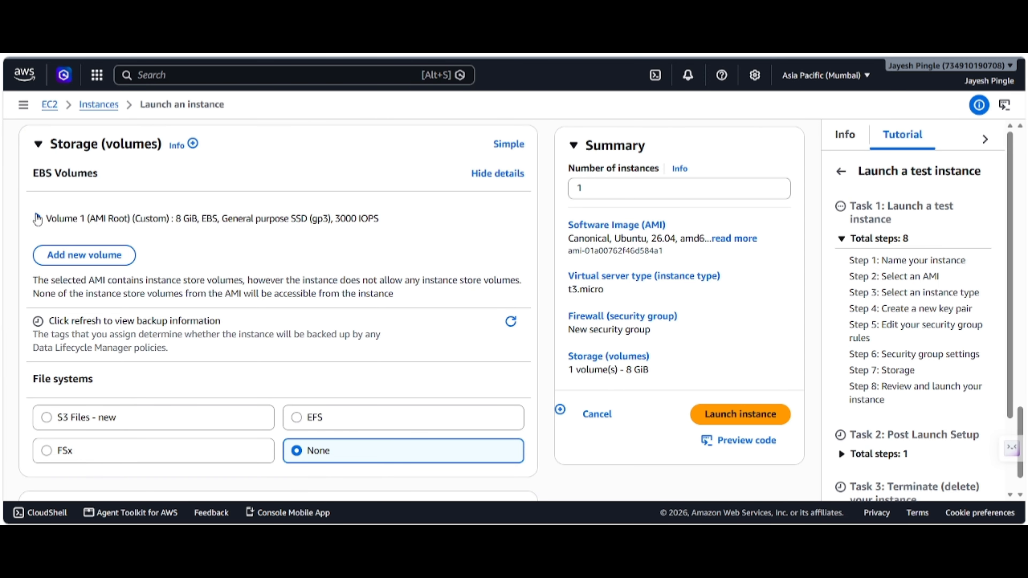
Examine the root volume's EBS settings, including the Delete on termination options, and collapse the storage section
click(37, 219)
scroll(170, 296, down, 2)
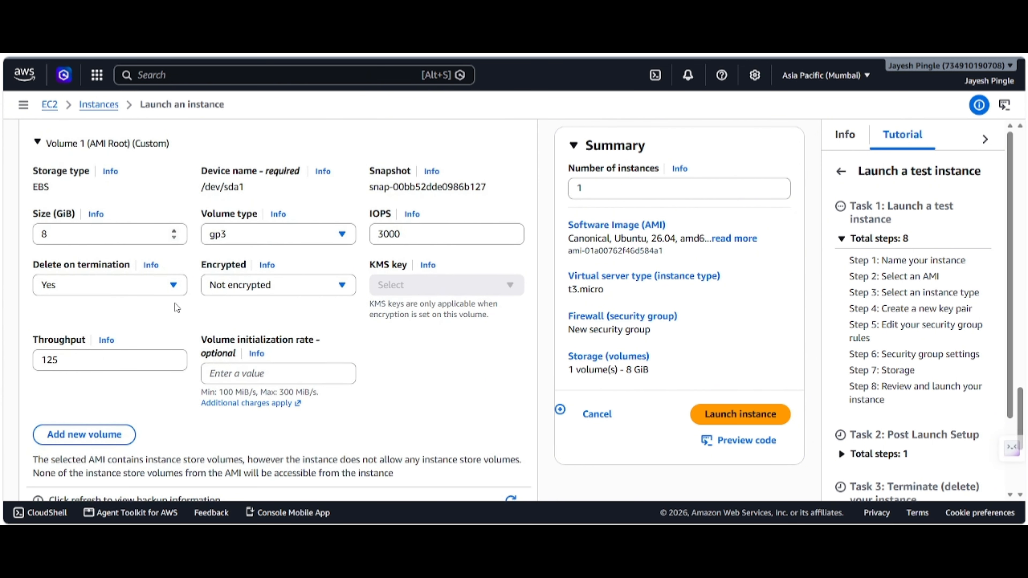
click(140, 279)
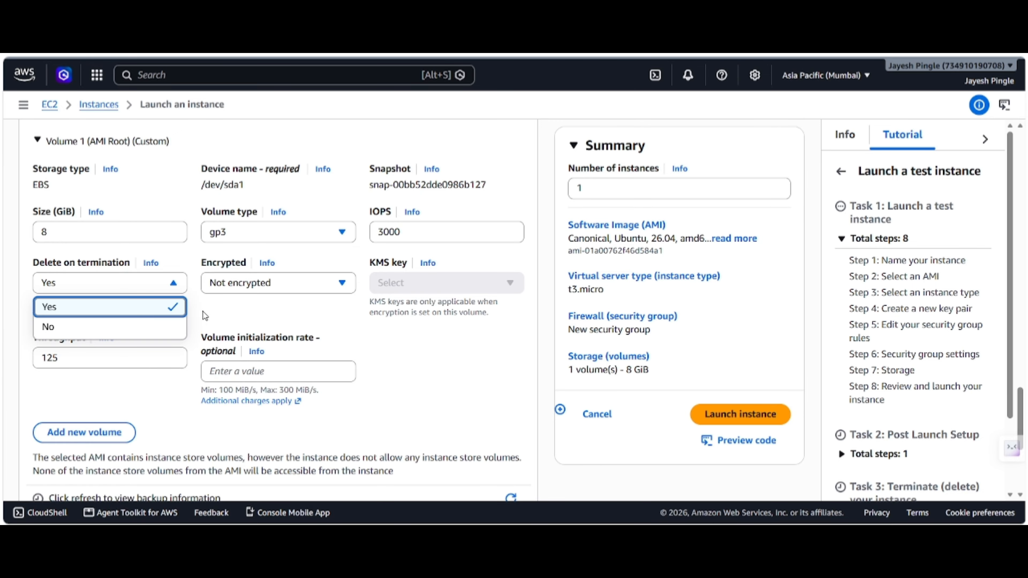
click(204, 319)
scroll(204, 320, up, 4)
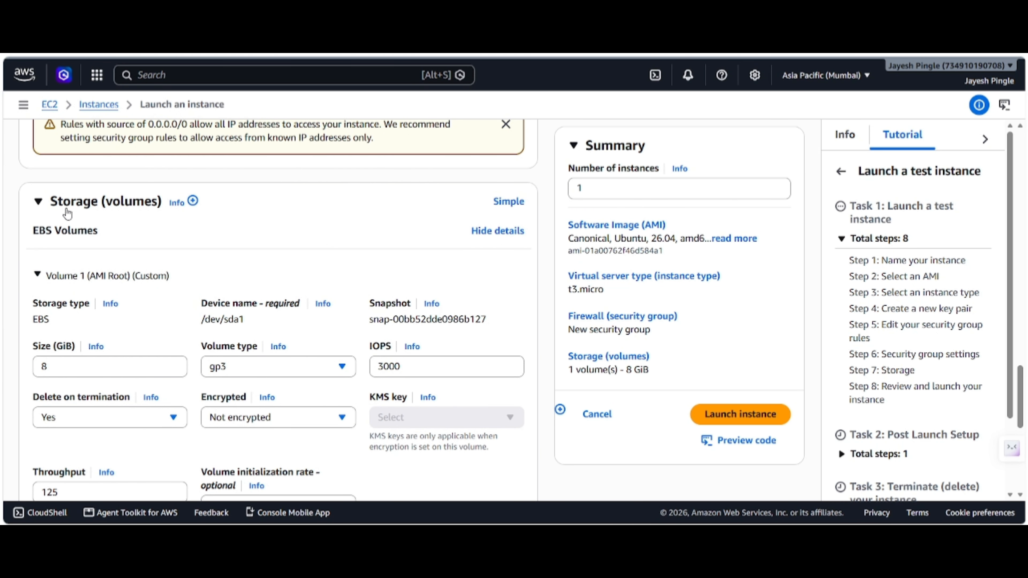
click(39, 202)
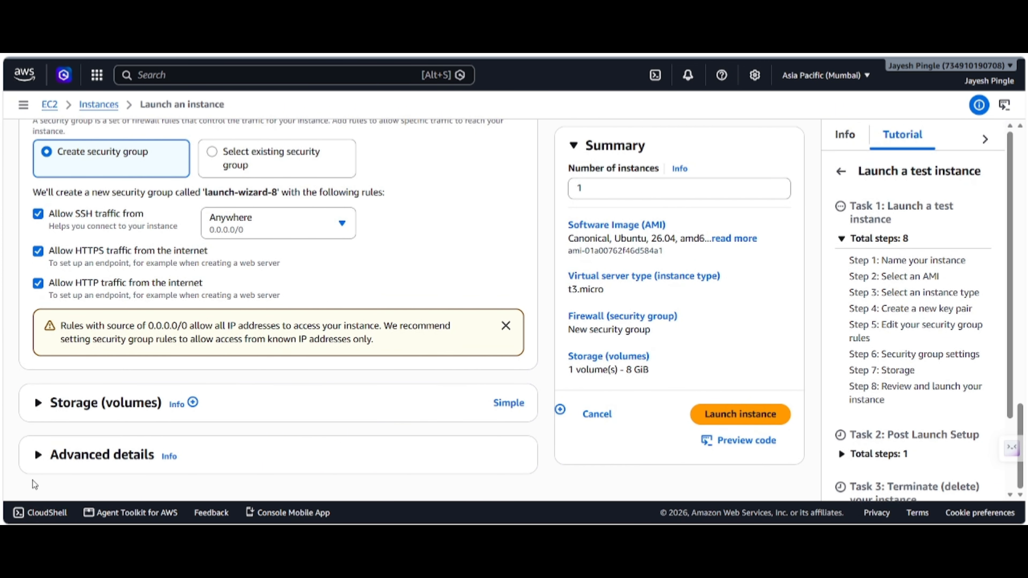
In the advanced details, start the user data script with #!/bin/bash, a blank line and apt-get update
click(38, 456)
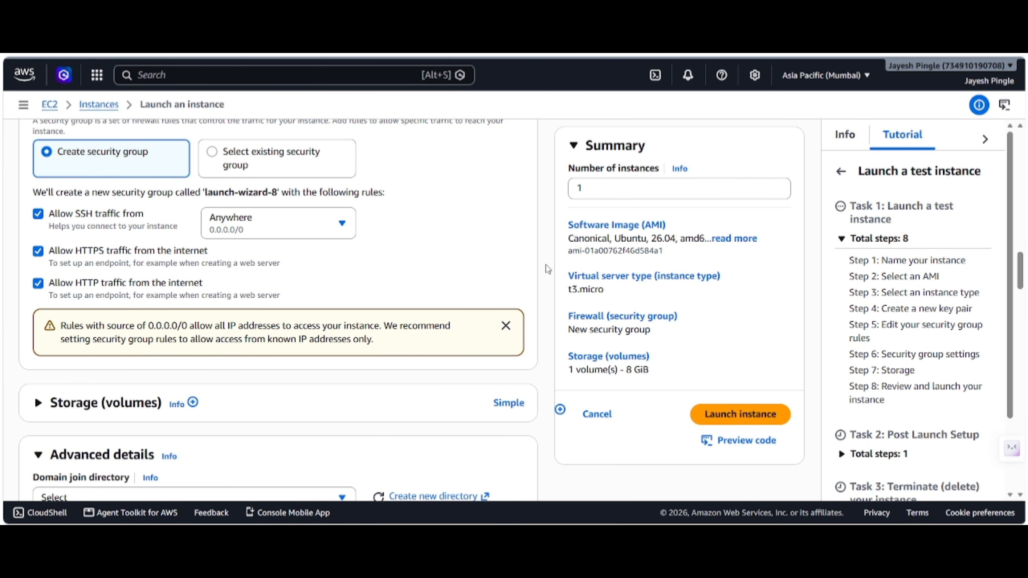
scroll(546, 264, down, 4)
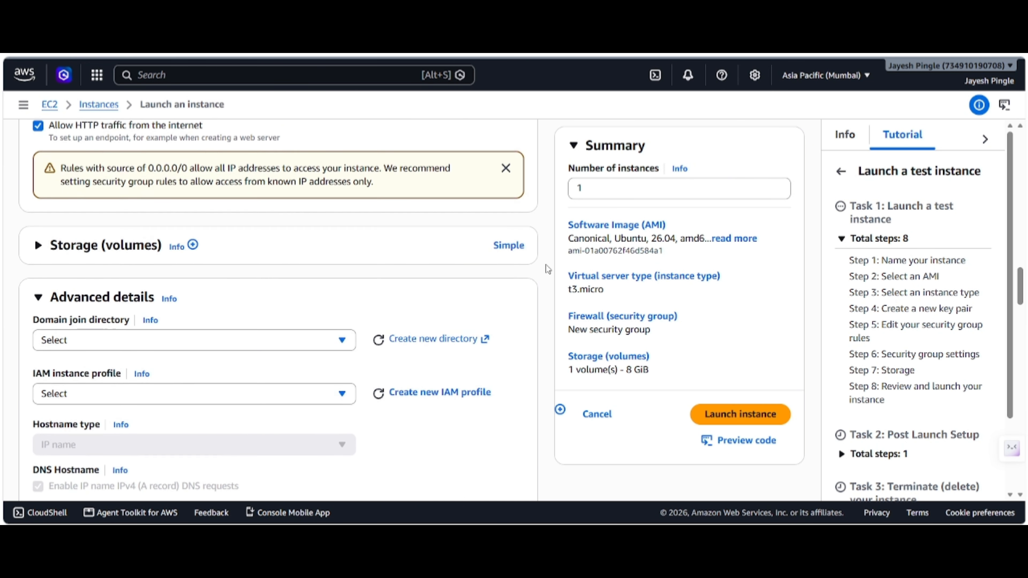
scroll(543, 244, down, 3)
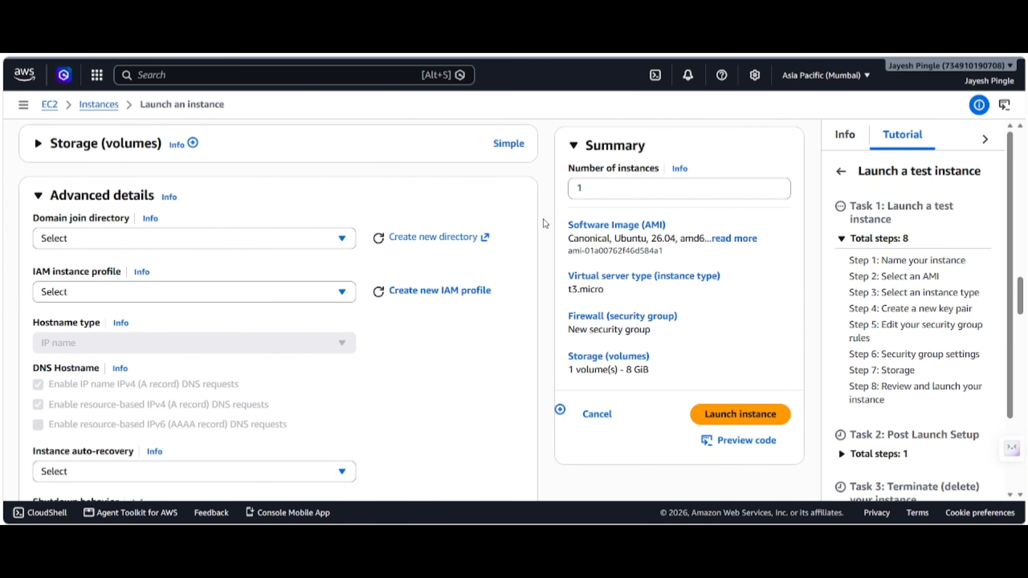
scroll(545, 224, down, 9)
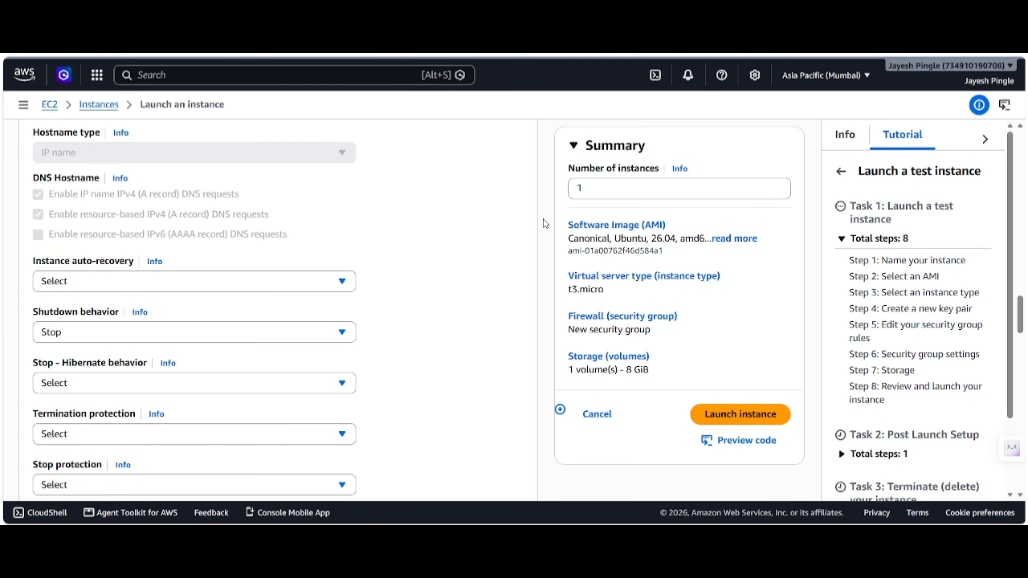
scroll(545, 223, down, 15)
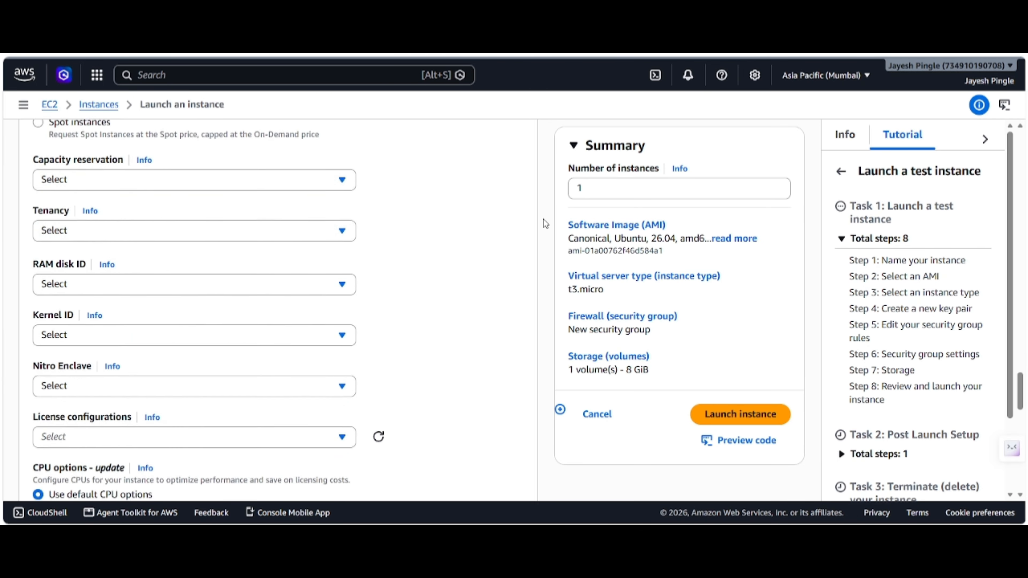
scroll(544, 223, down, 10)
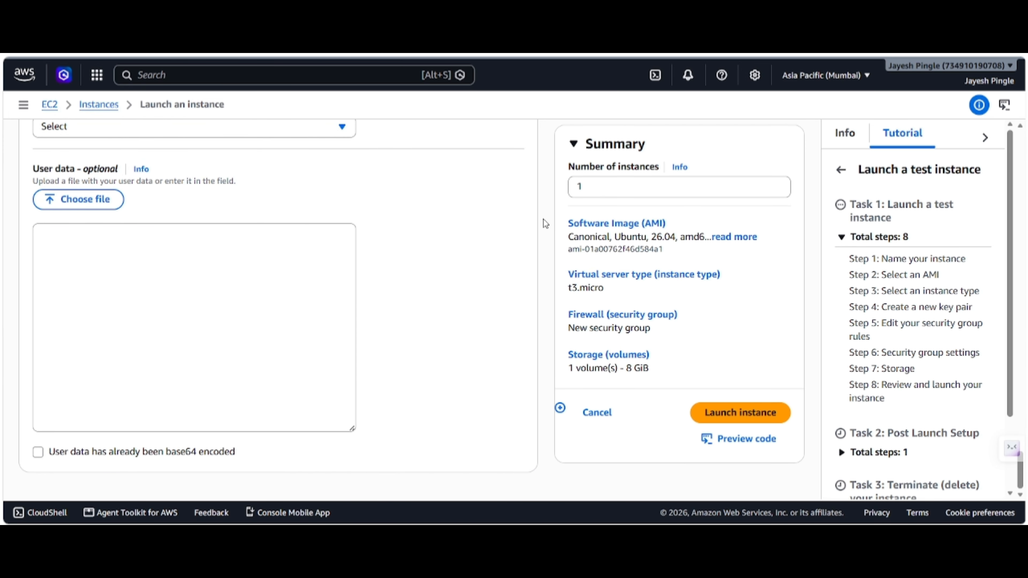
click(245, 243)
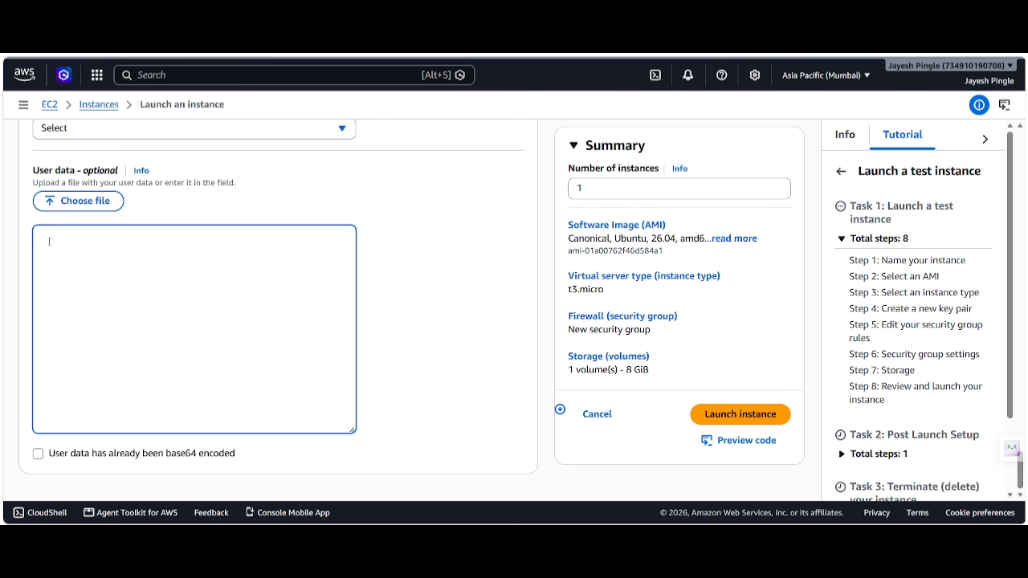
text(#!/bin/bash)
key(Return)
key(Return)
text(apt-get )
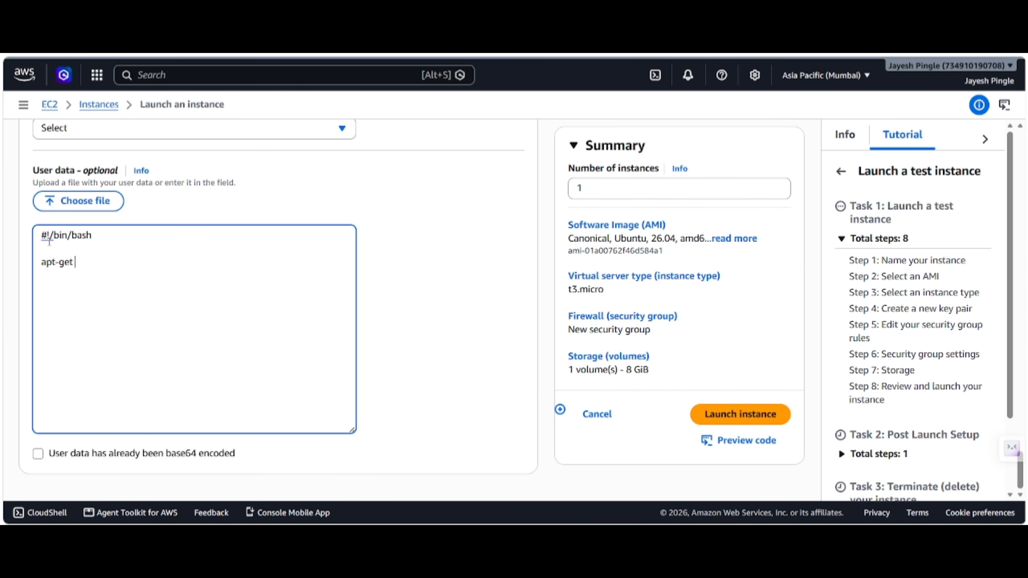
text(update)
key(Return)
key(Return)
key(BackSpace)
Add the line apt-get install nginx -y to the user data script
double_click(49, 242)
text(apt-get install nginx)
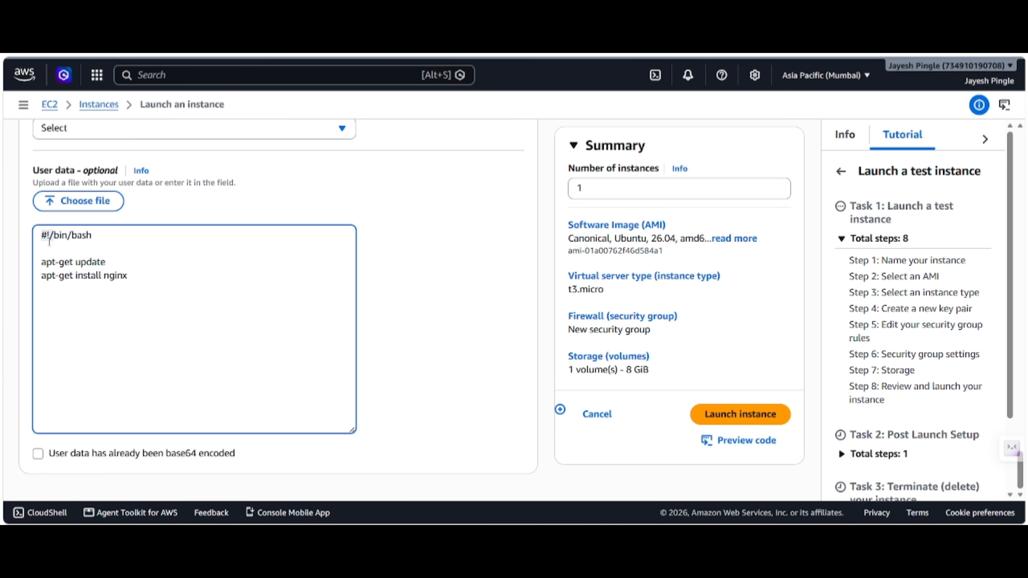
text( -y)
key(Return)
Add the line echo "Welcome to Code Marathi">/var/www/html/index.html to the user data script
text(/var/www/html)
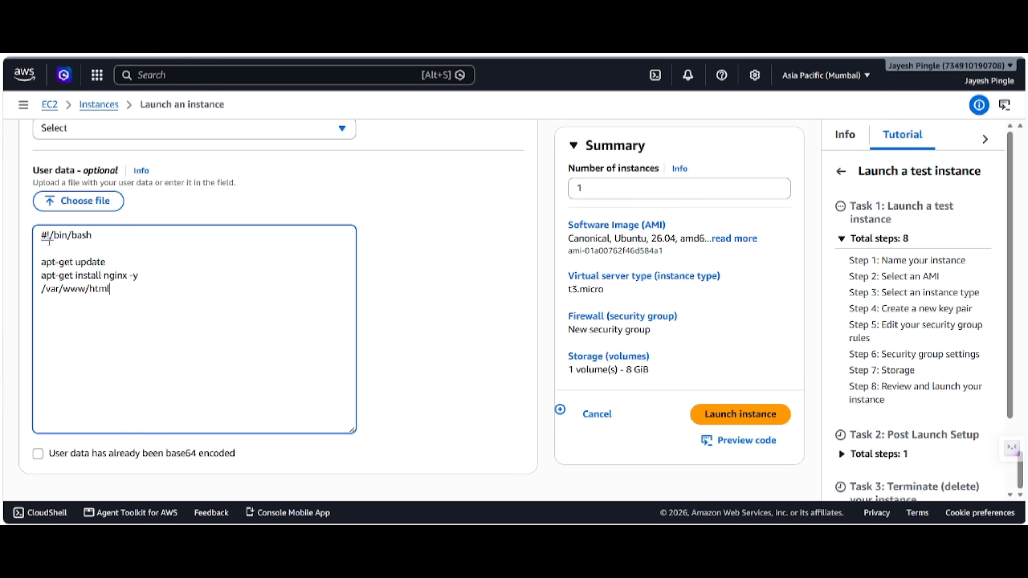
text(/inde)
text(x.html)
text(ech)
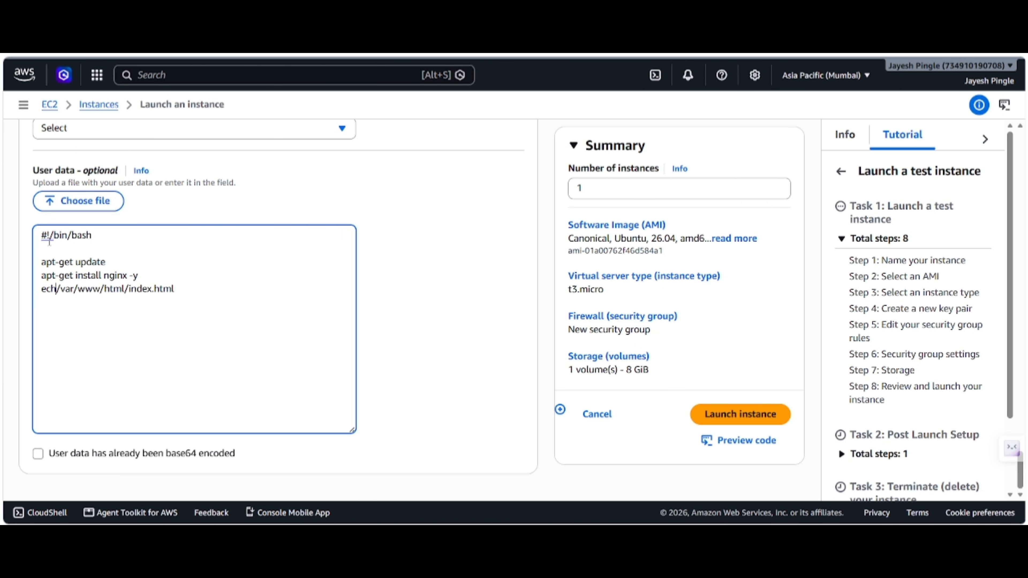
text(o "")
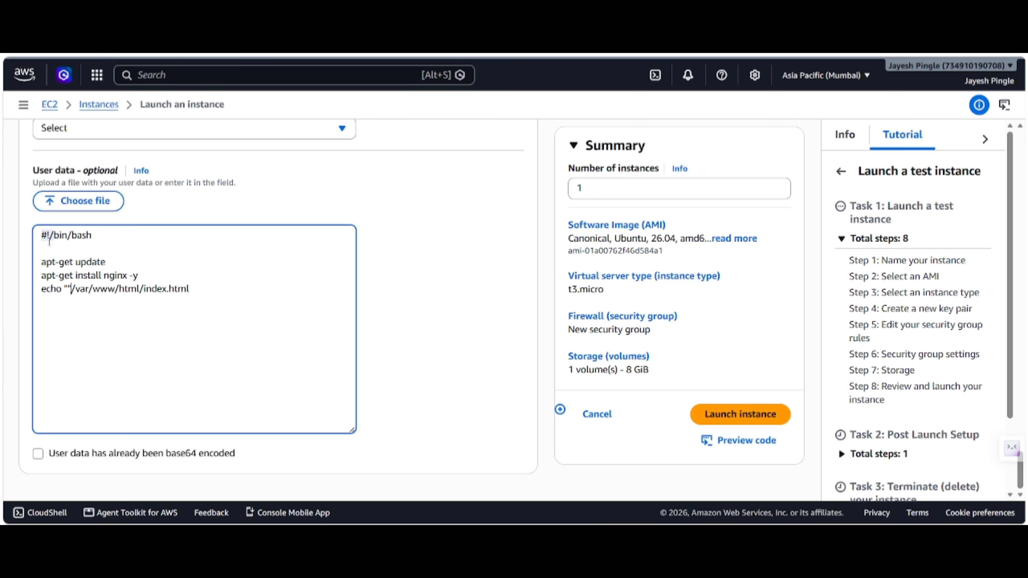
text(Welcome to)
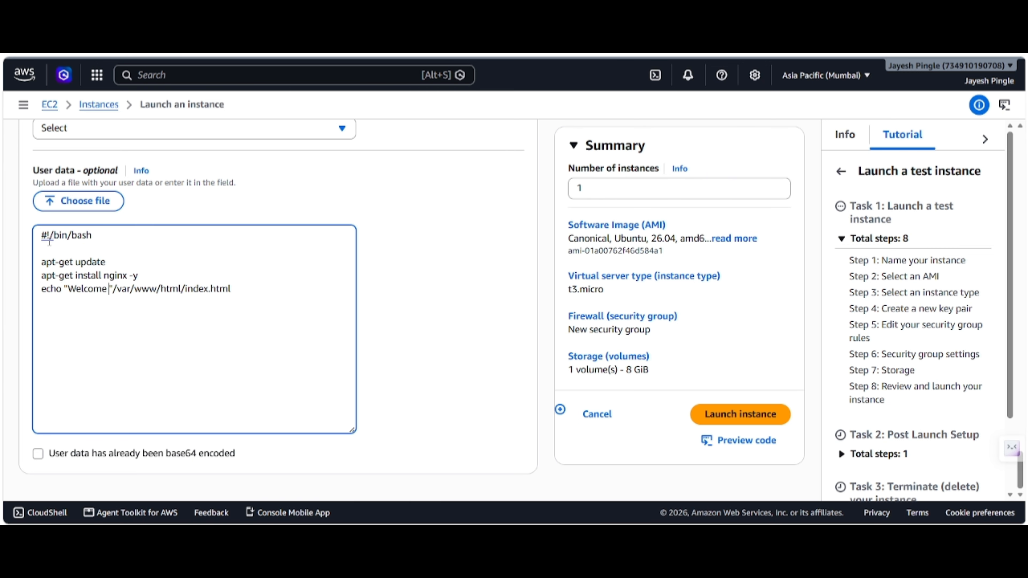
text( Code Mar)
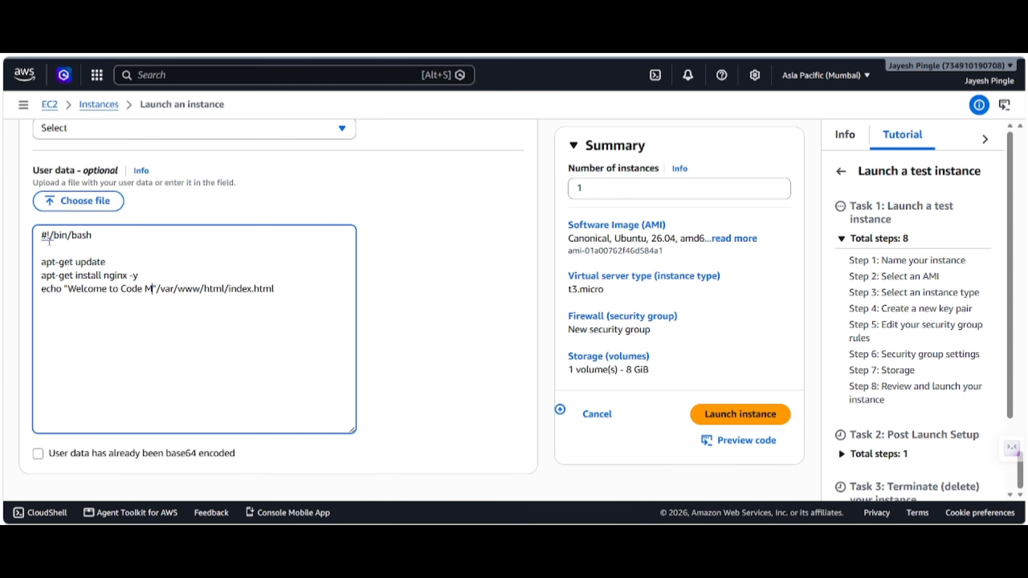
text(ath)
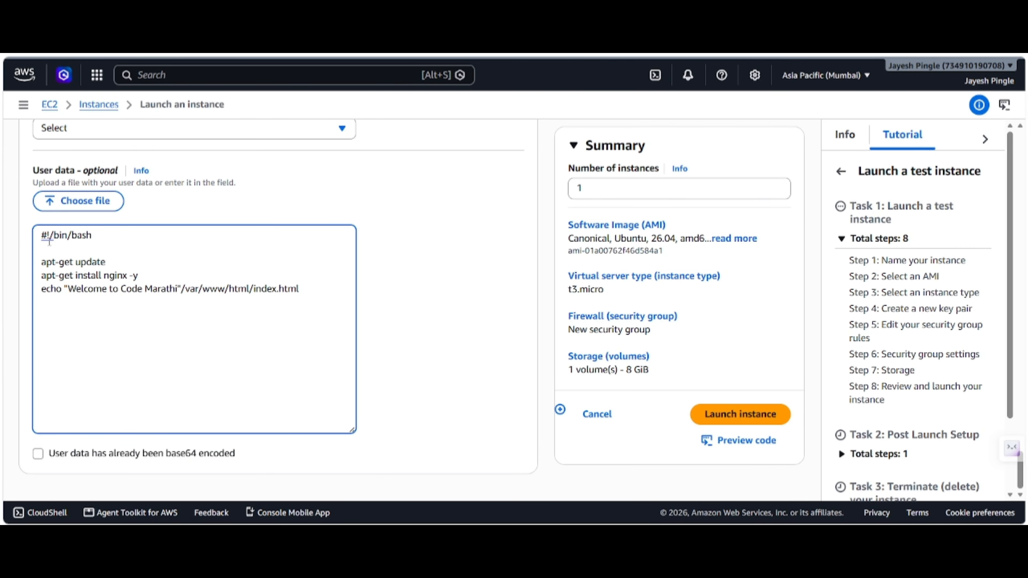
text(i)
text(>)
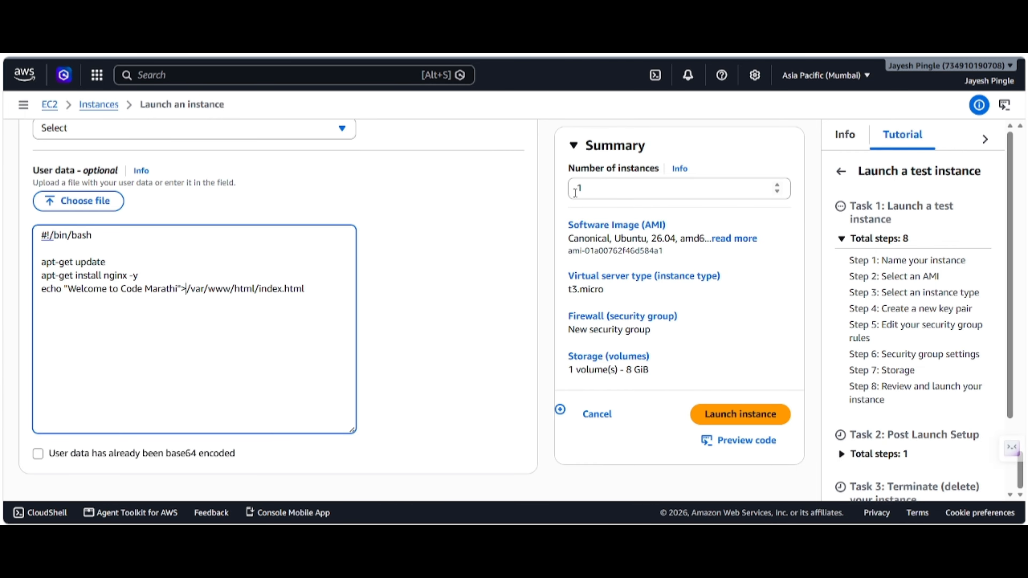
Launch the instance and refresh the list of instances to check its state
click(708, 421)
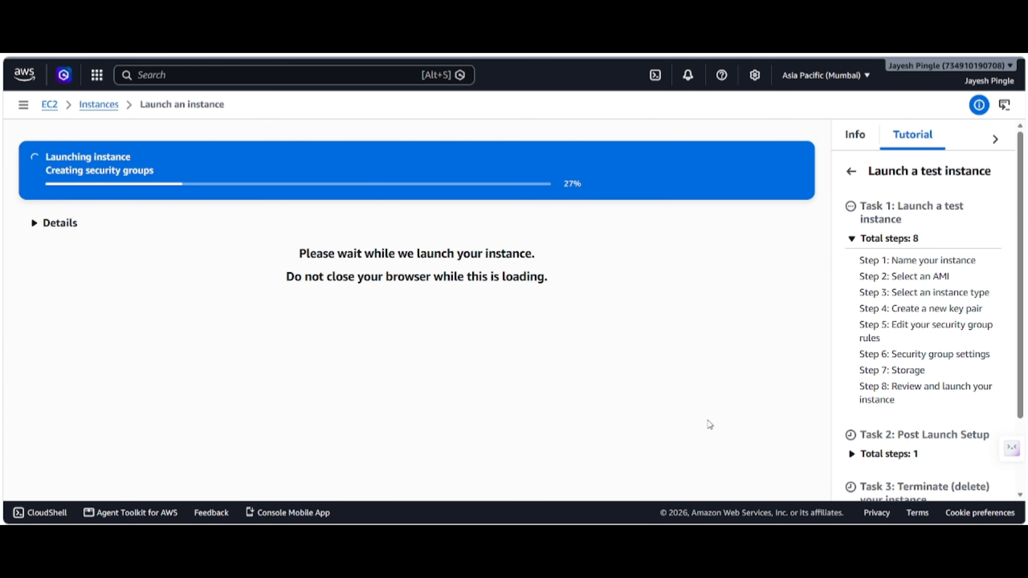
click(99, 106)
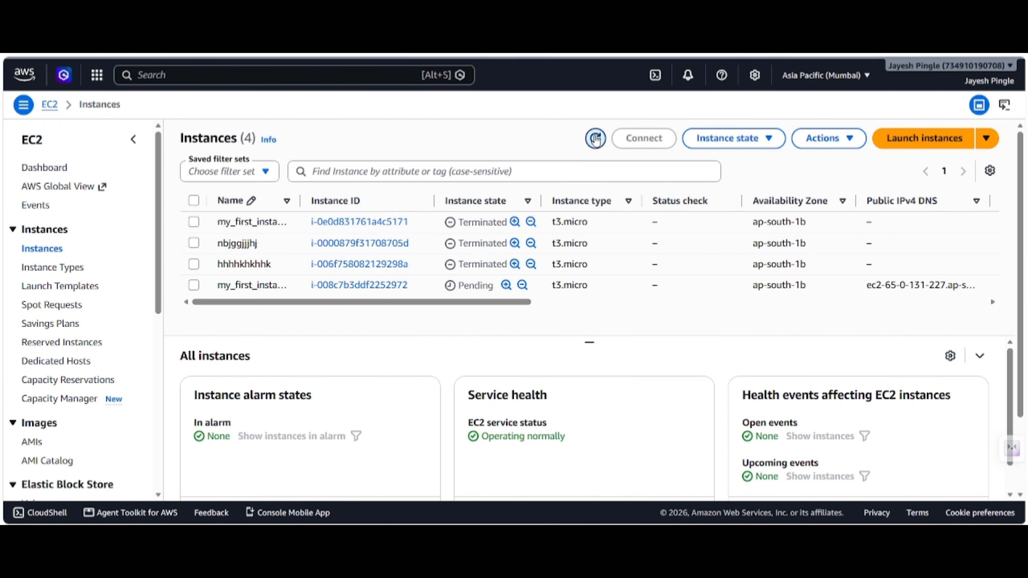
click(595, 138)
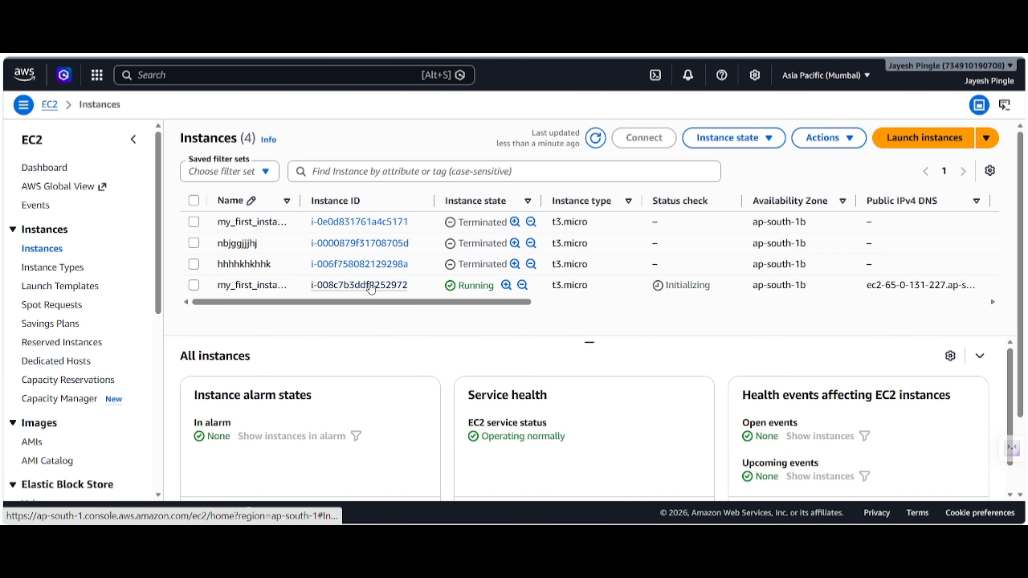
Copy the public IPv4 address of the new my_first_instance_jp instance and load it in a new browser tab
click(371, 286)
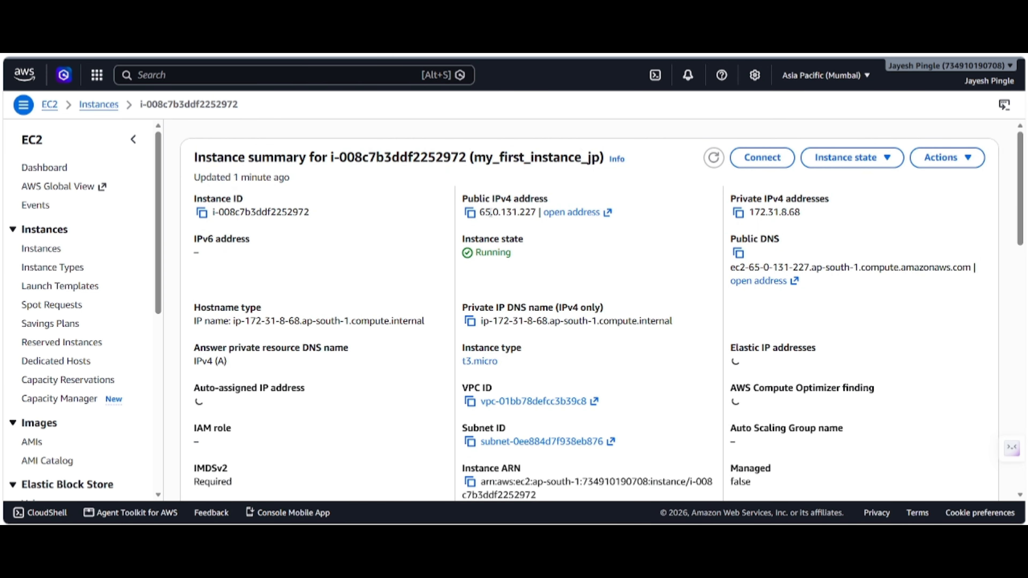
click(470, 213)
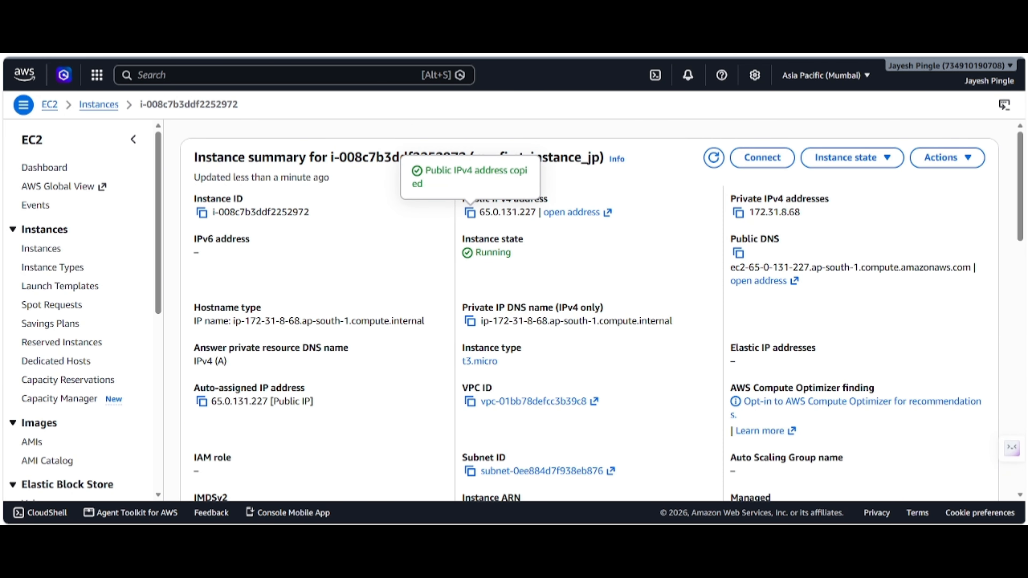
click(640, 42)
click(638, 67)
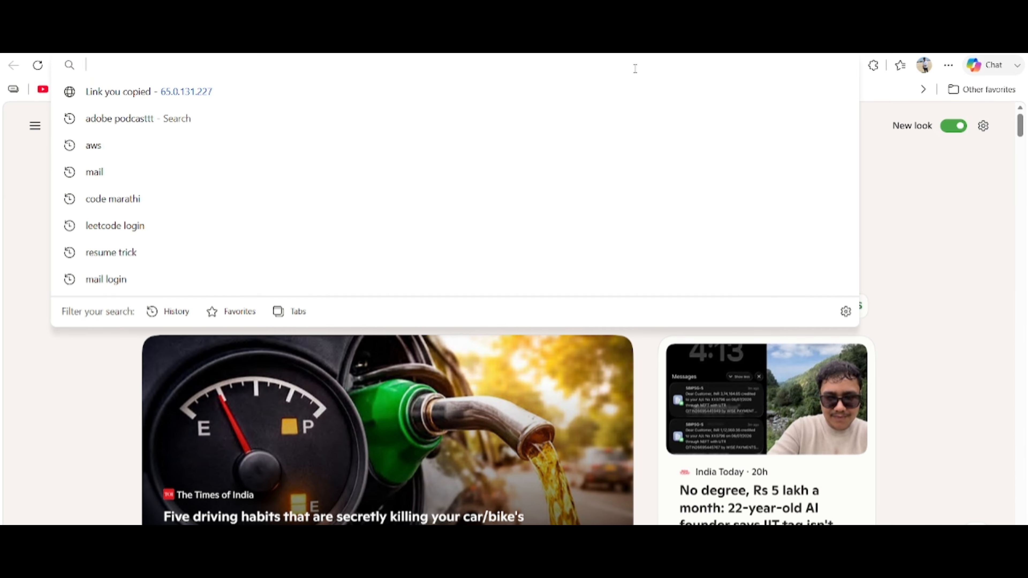
key(ctrl+v)
key(Return)
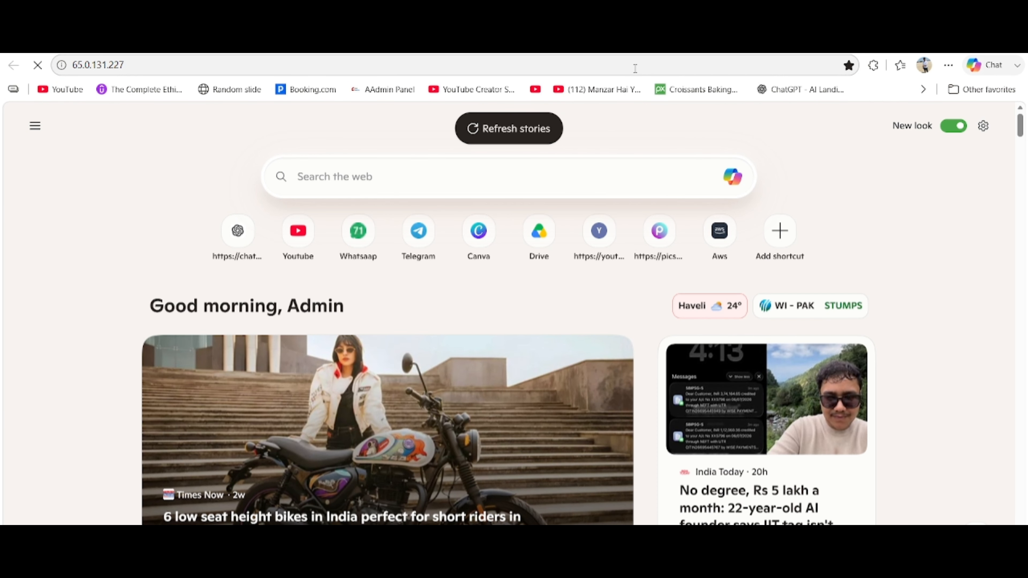